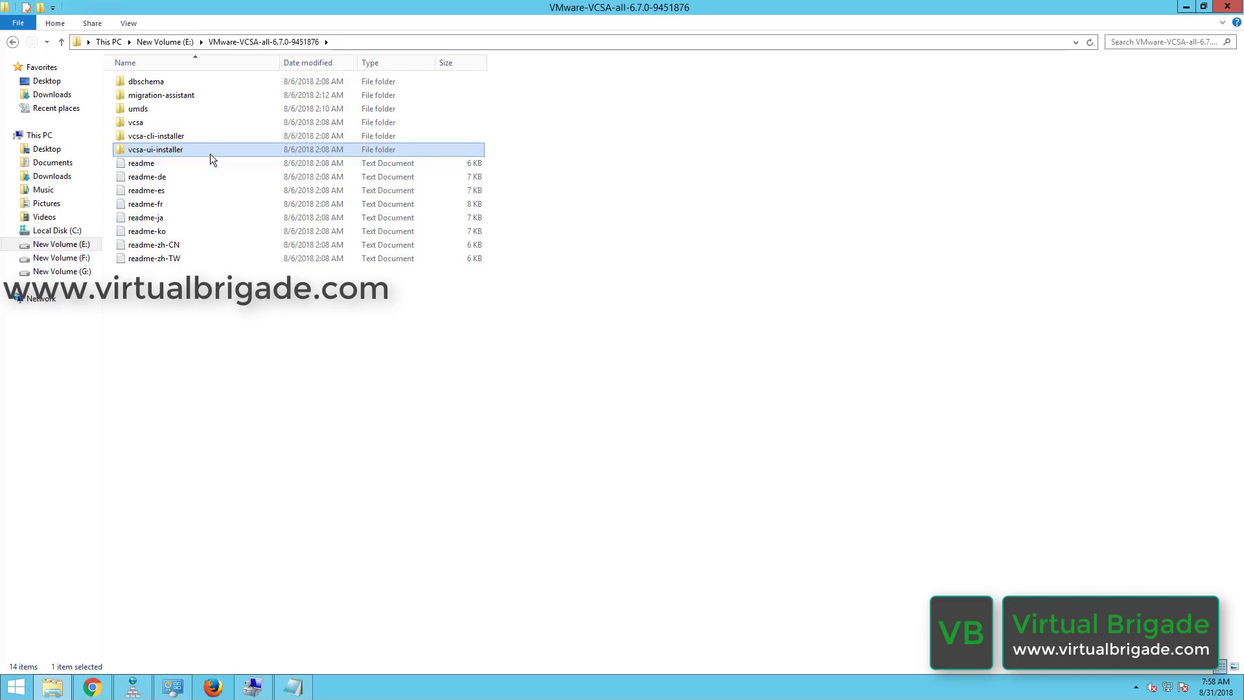
Open vcsa-ui-installer, then win32, and run installer.exe to launch the installer.
double_click(210, 153)
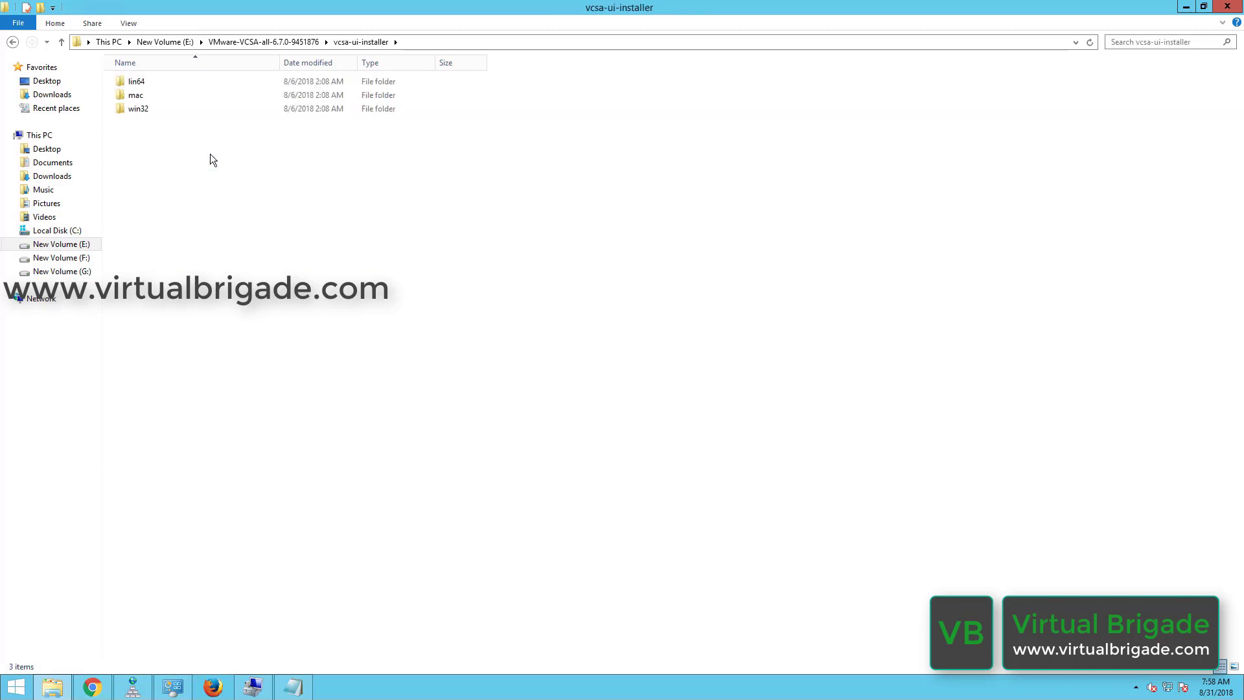
click(146, 112)
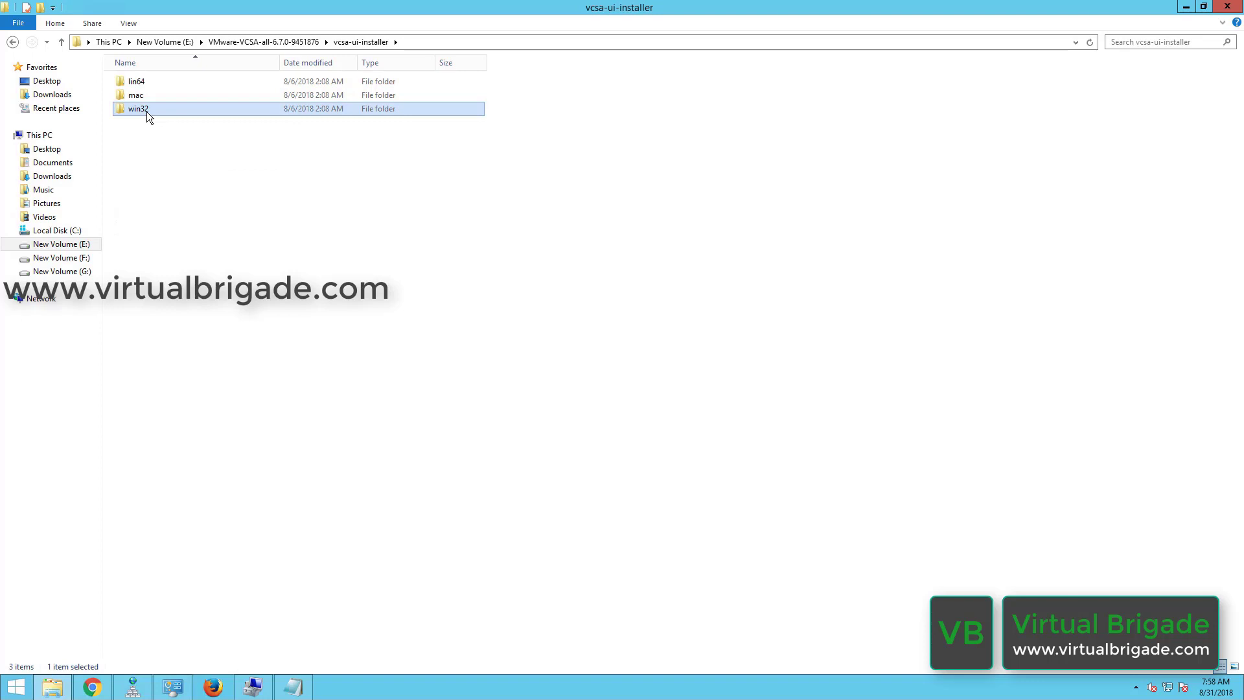
double_click(147, 111)
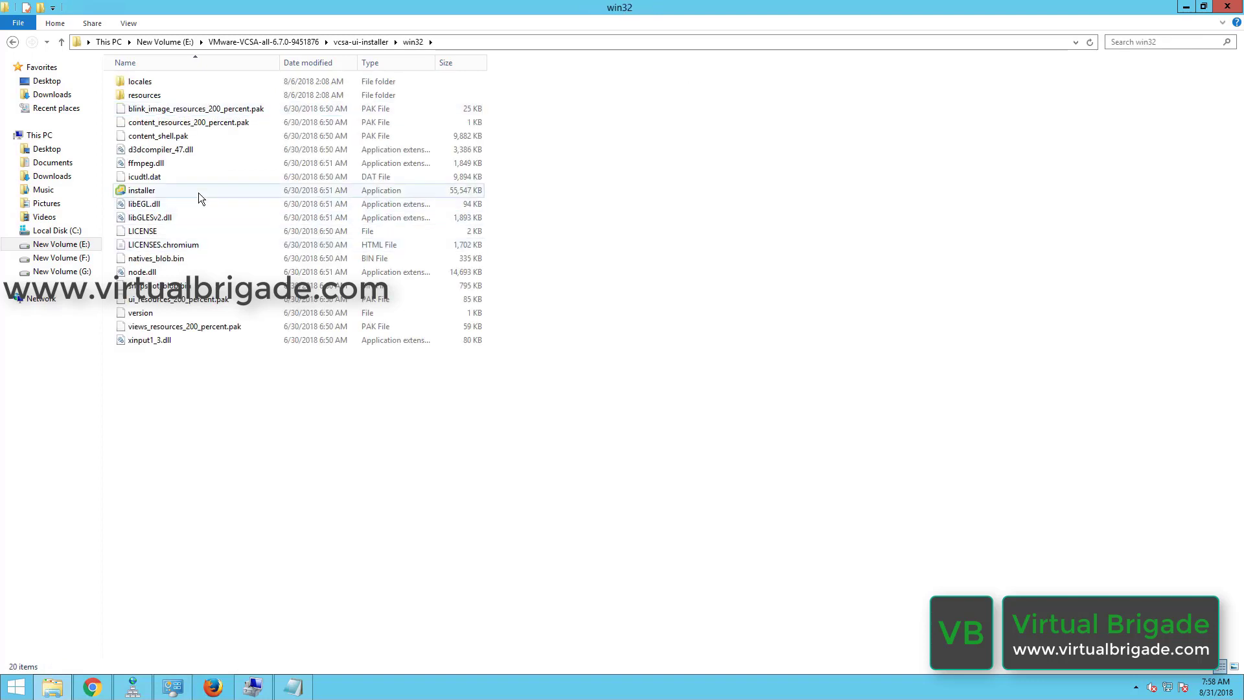
mouse_move(198, 192)
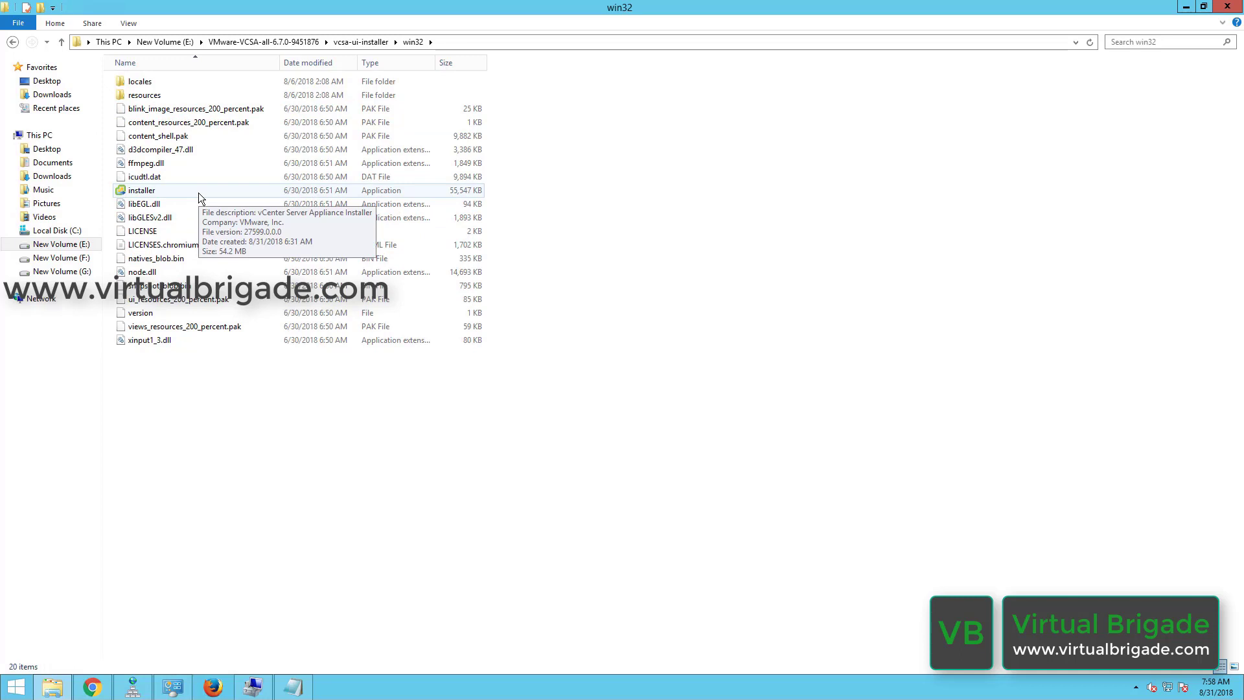
double_click(198, 192)
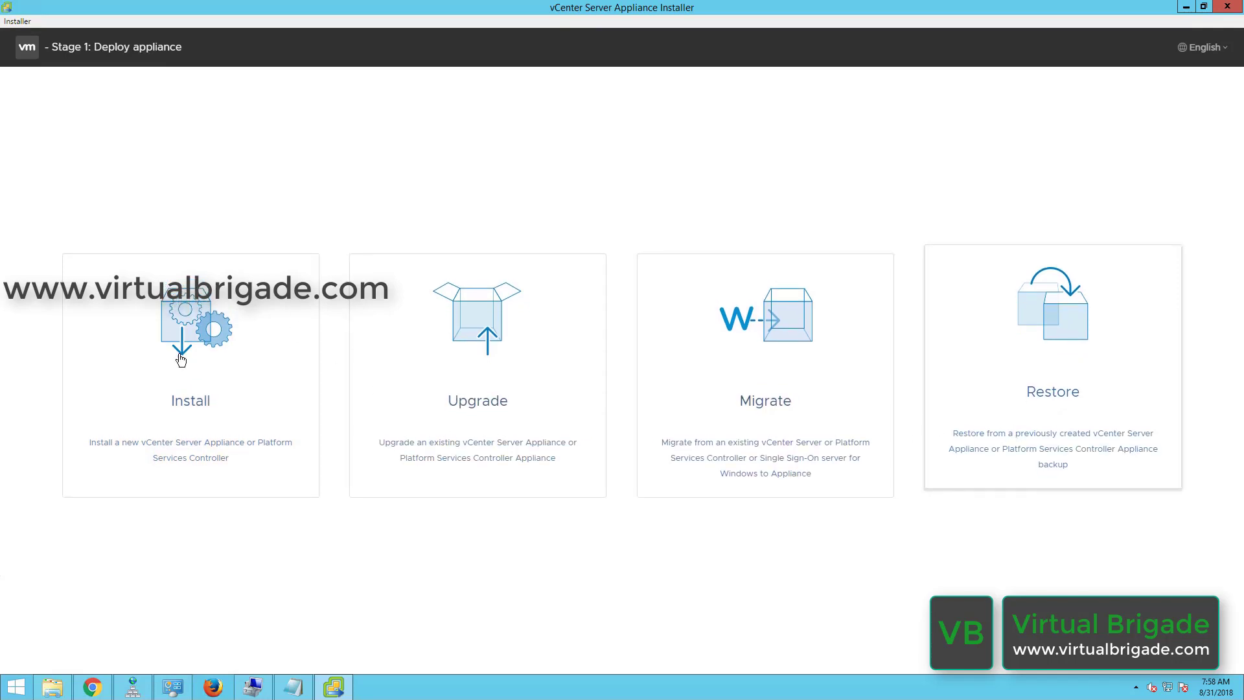
Choose Install on the installer's start page to begin a new appliance deployment.
click(133, 380)
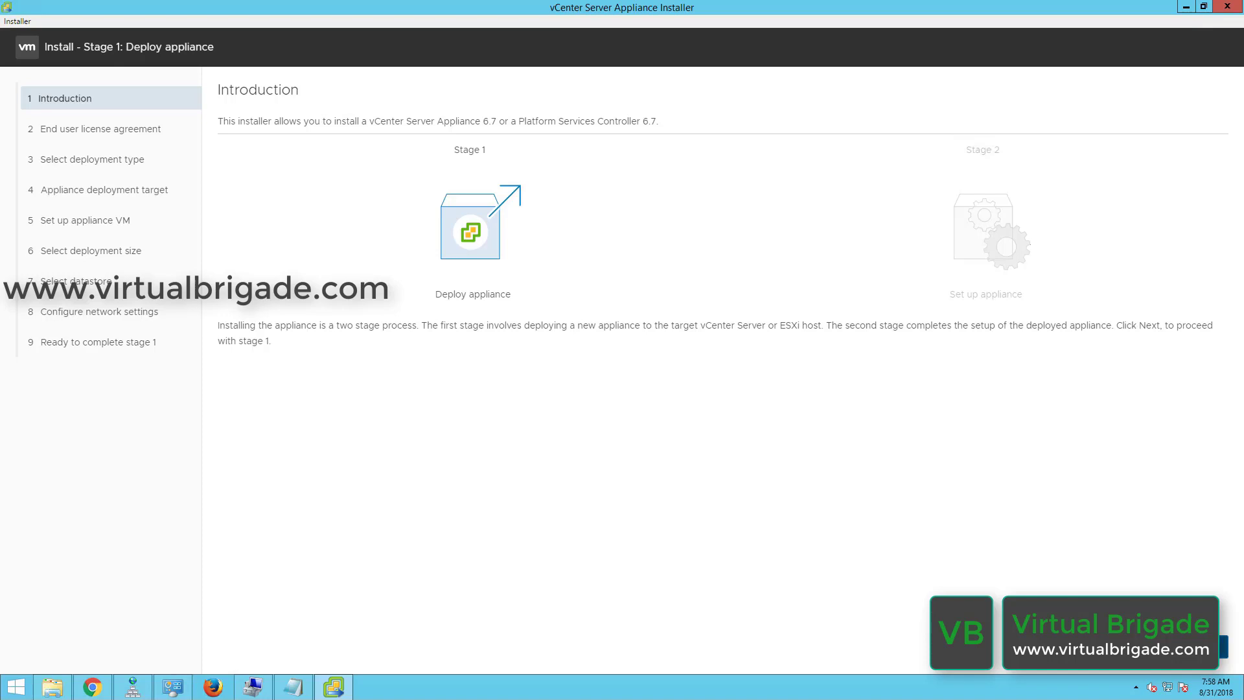
Accept the license terms and select vCenter Server with an external Platform Services Controller.
click(1223, 645)
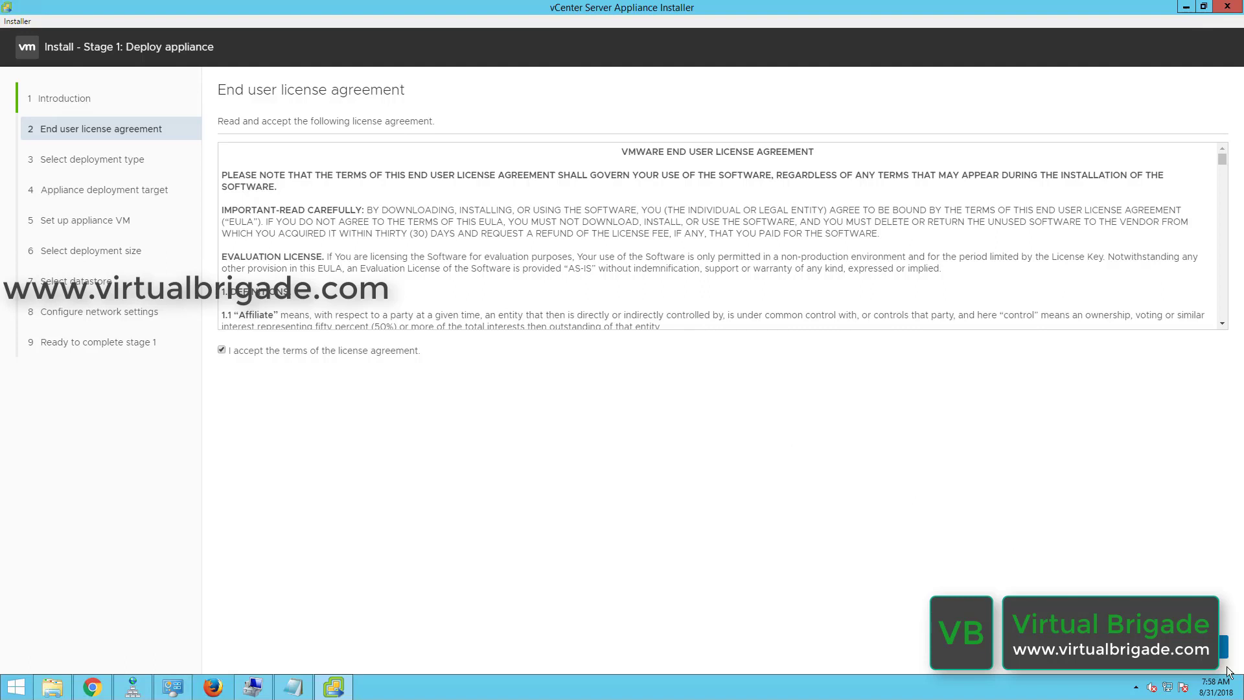
click(1212, 646)
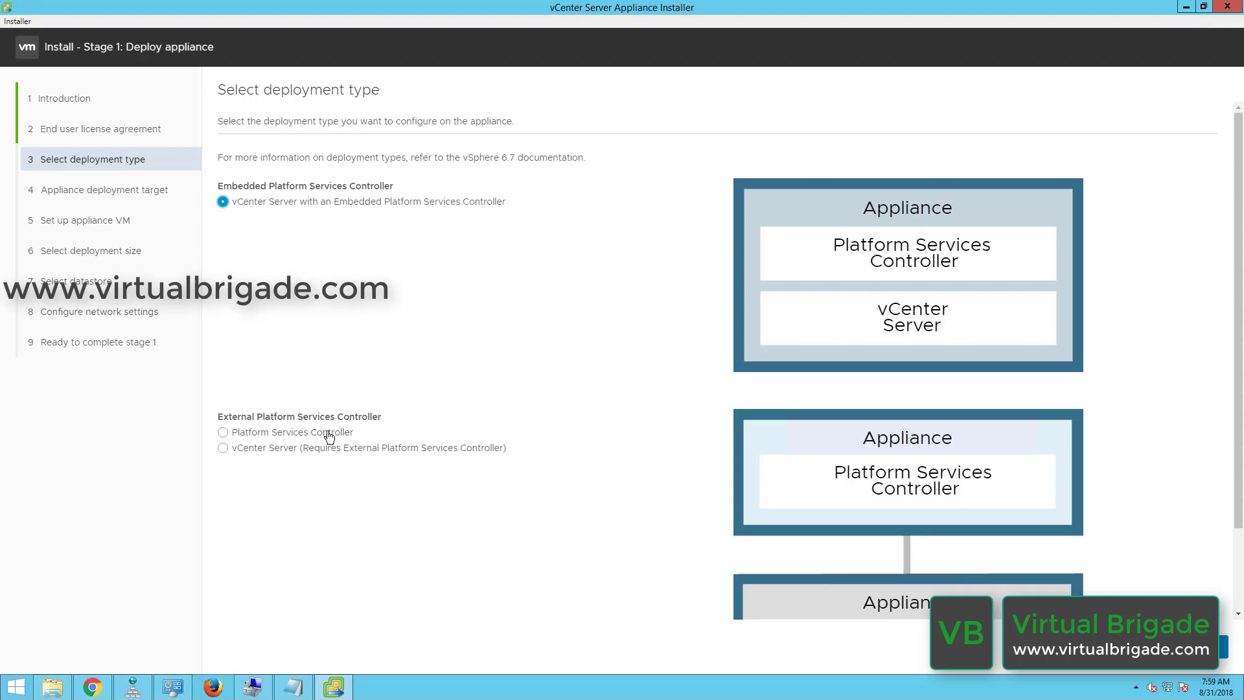
click(237, 451)
Target ESXi host 192.168.110.52 as root with its password, and trust its certificate.
click(1223, 646)
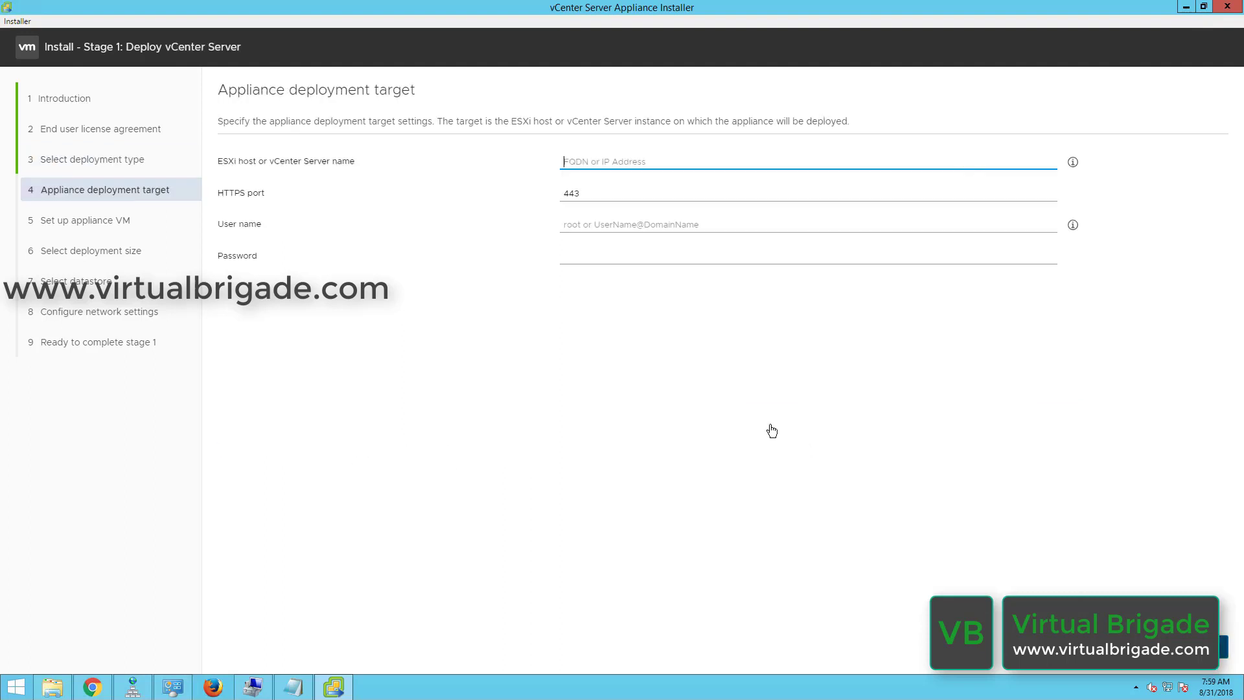
click(608, 165)
text(192.168.110.52)
click(594, 226)
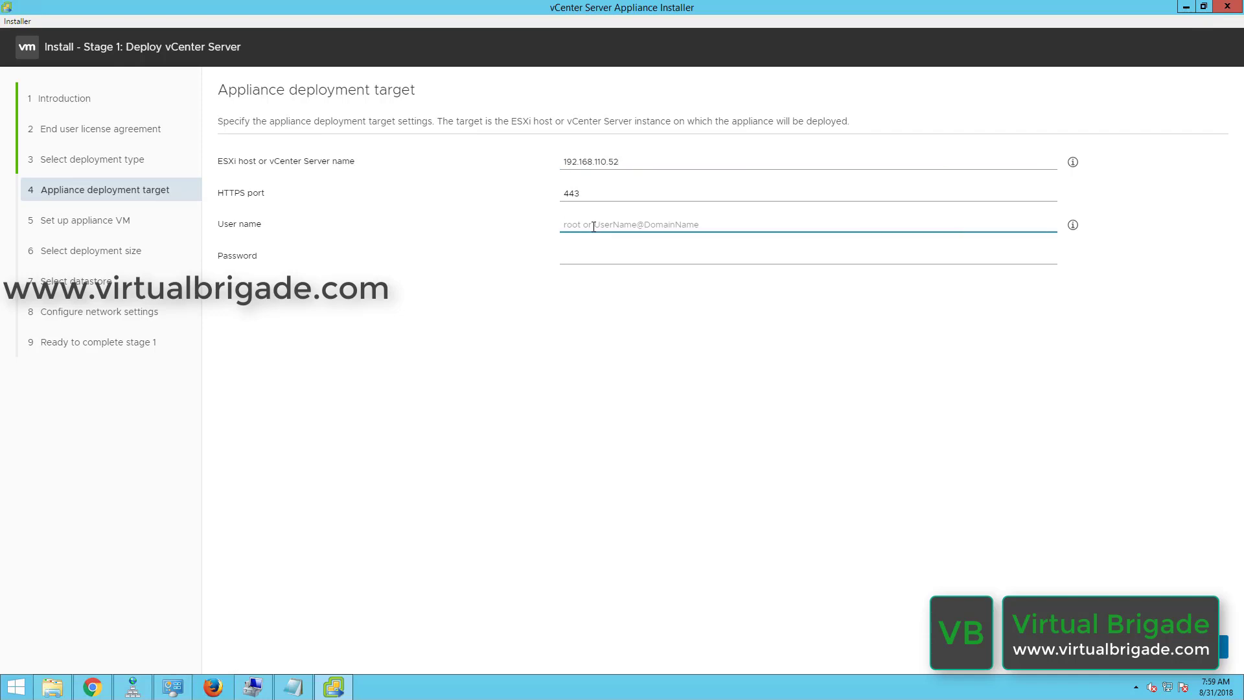
text(root)
key(Tab)
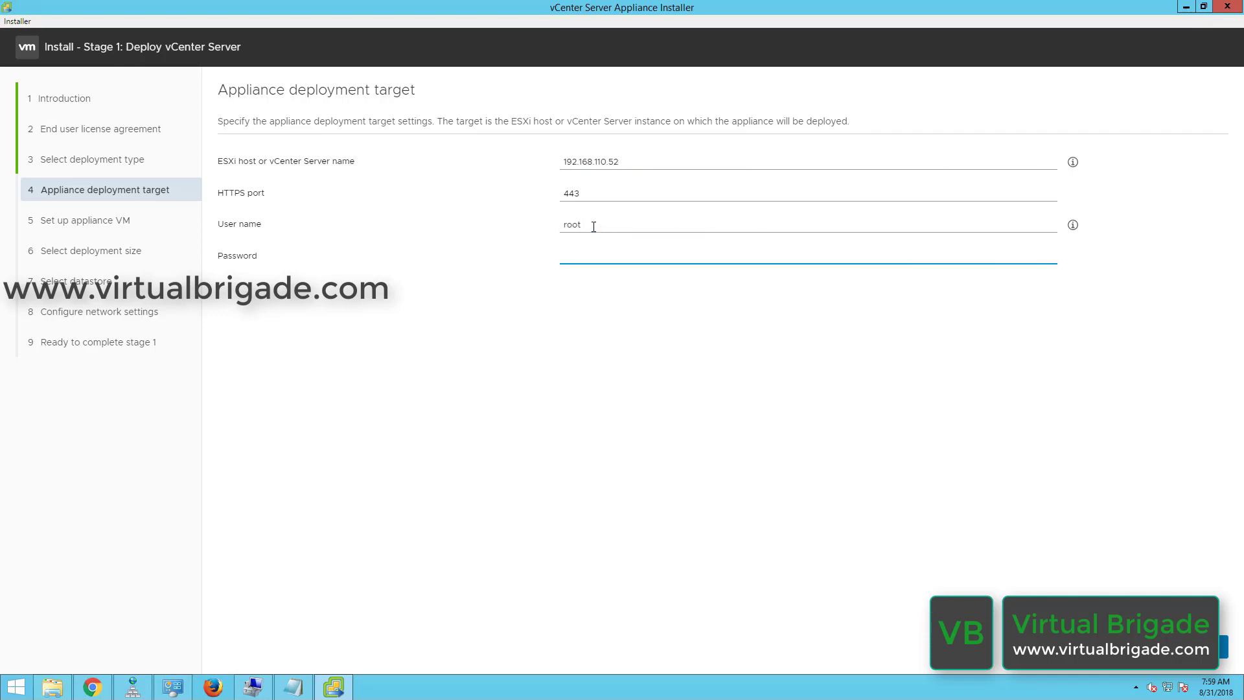
text(•••••••••••)
click(1223, 646)
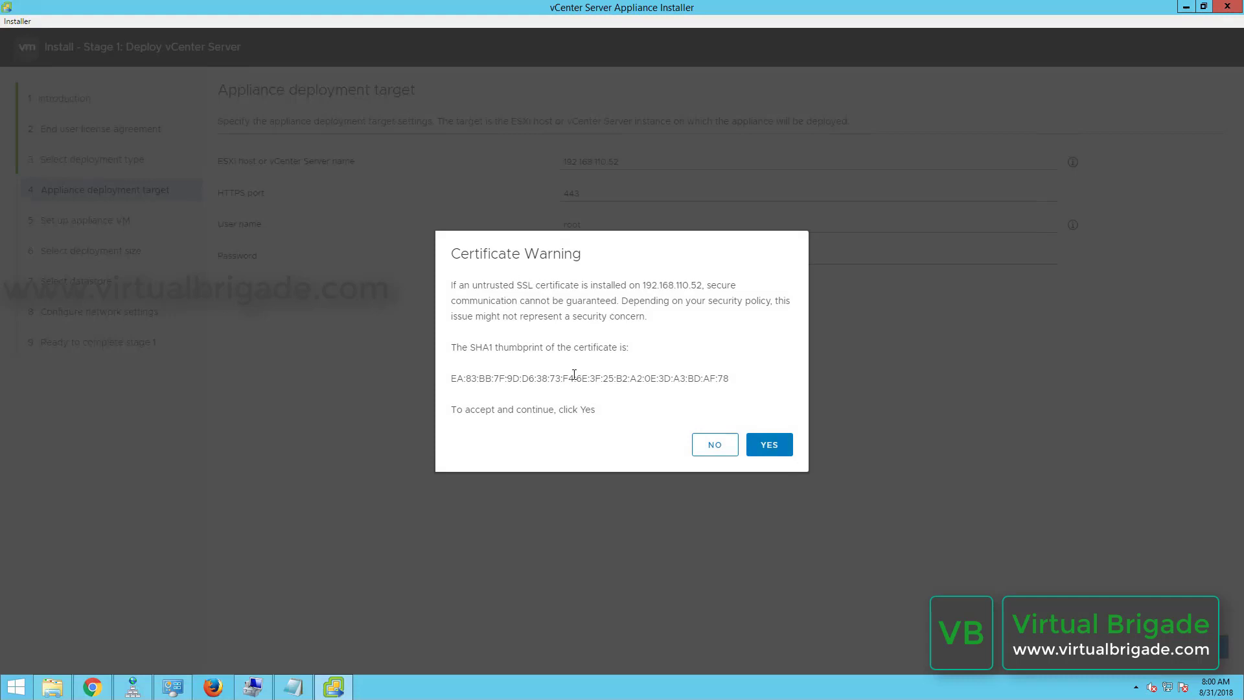
click(758, 451)
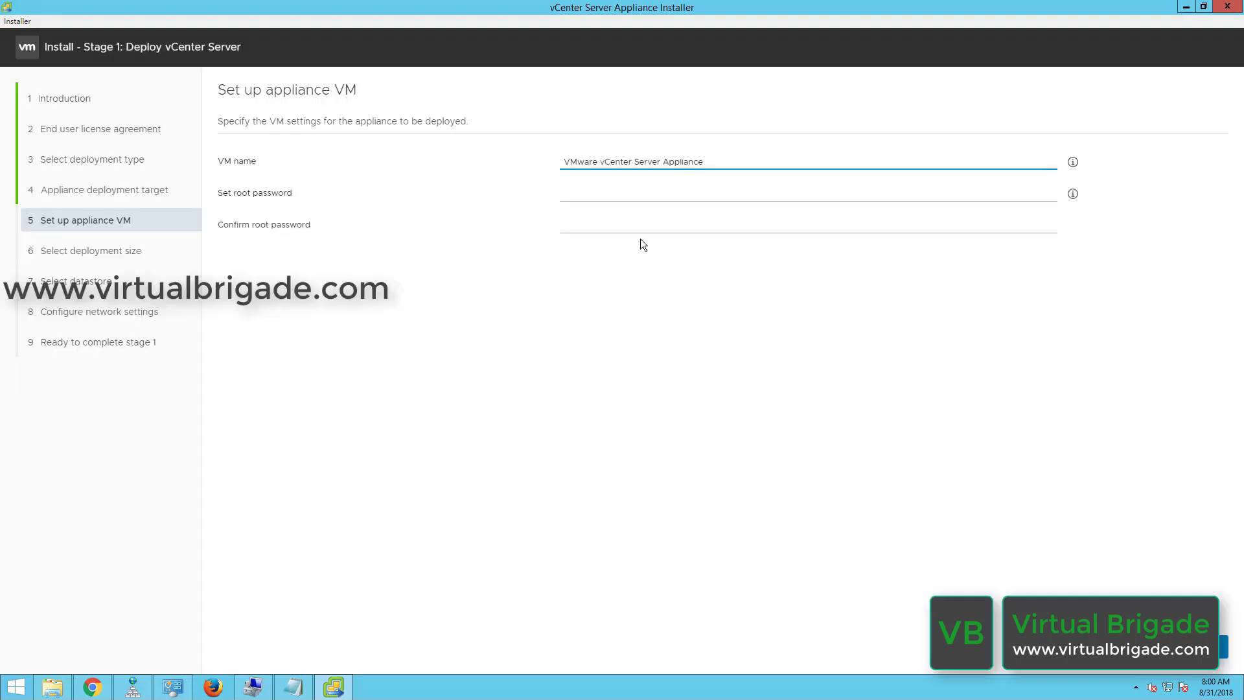
Rename the appliance VM to vbvcenter02a.virtualbrigade.com and enter and confirm the root password.
drag(705, 161, 510, 158)
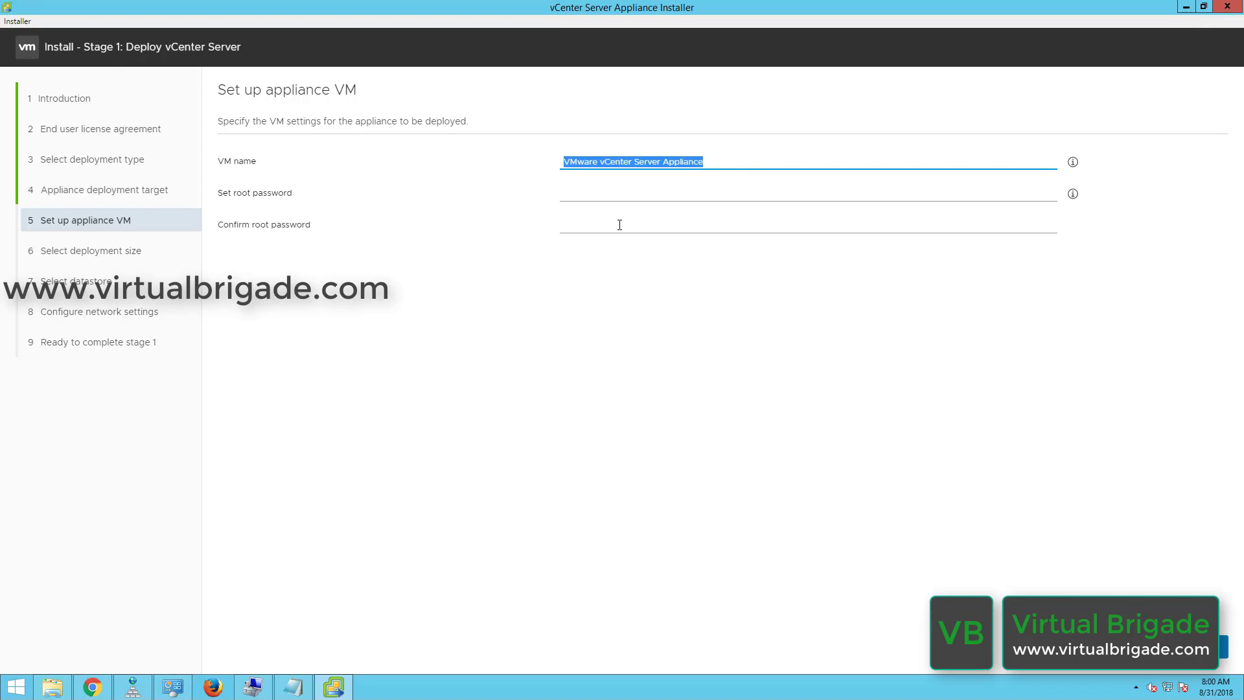
text(vb)
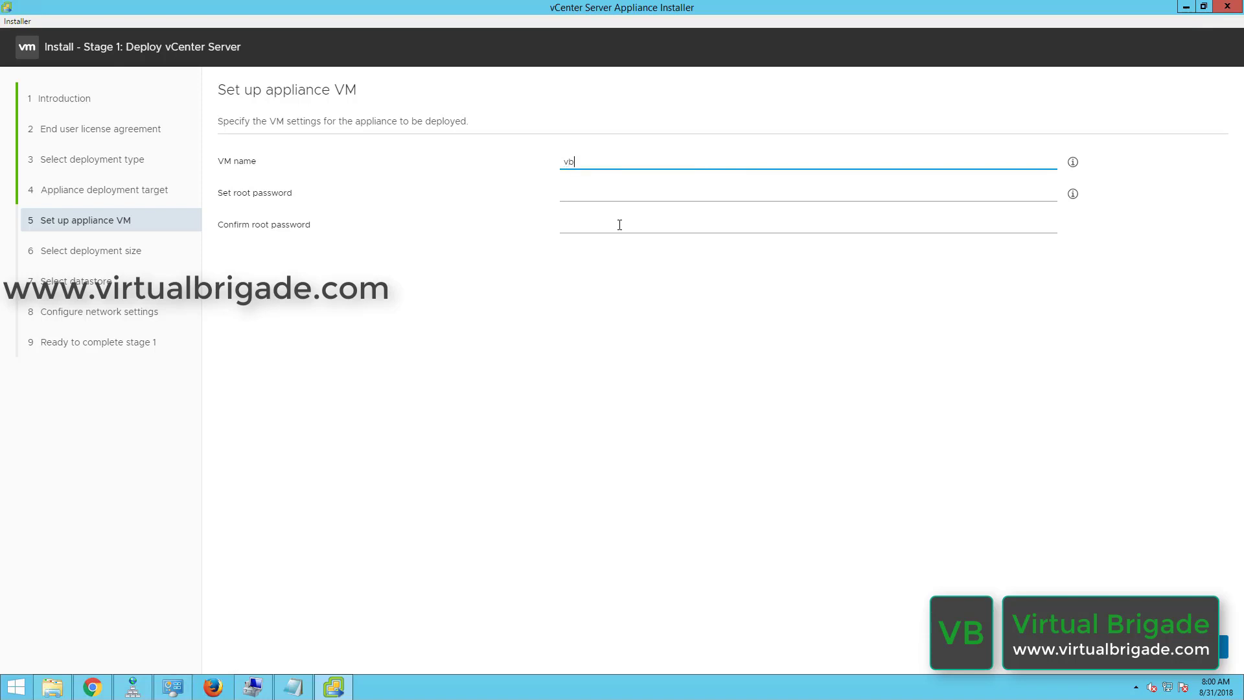
text(vcenter02a.virtualbrigade.com)
key(Tab)
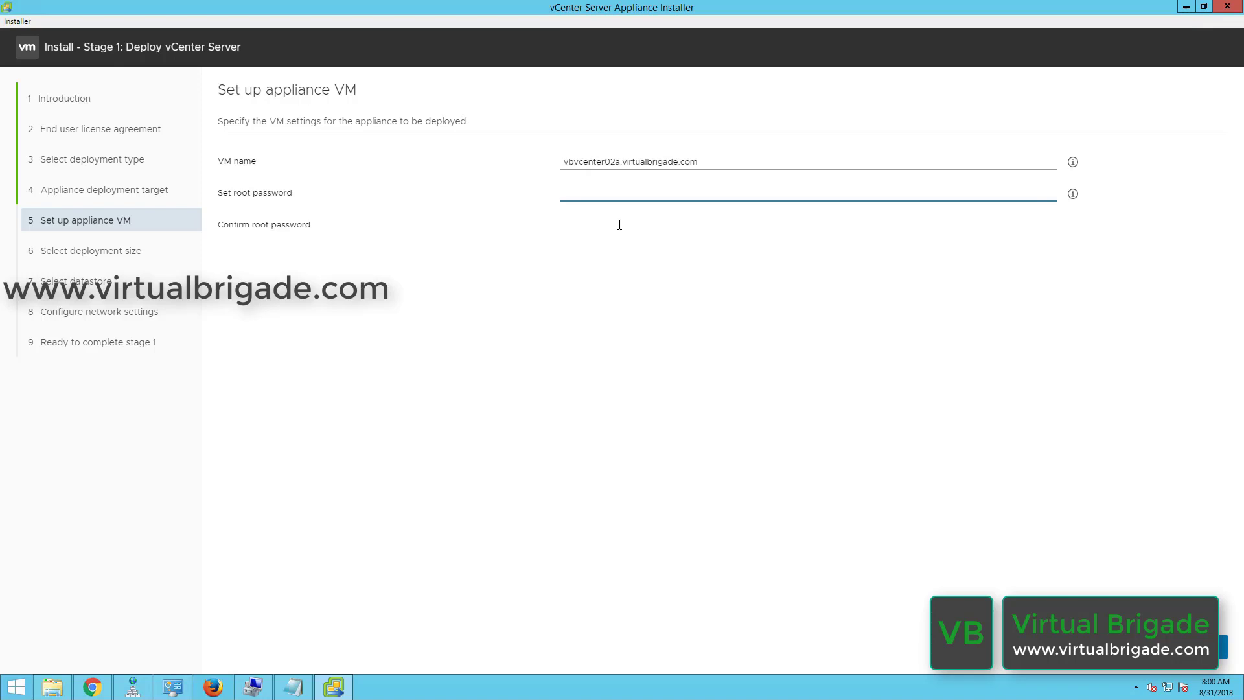
text(VMware)
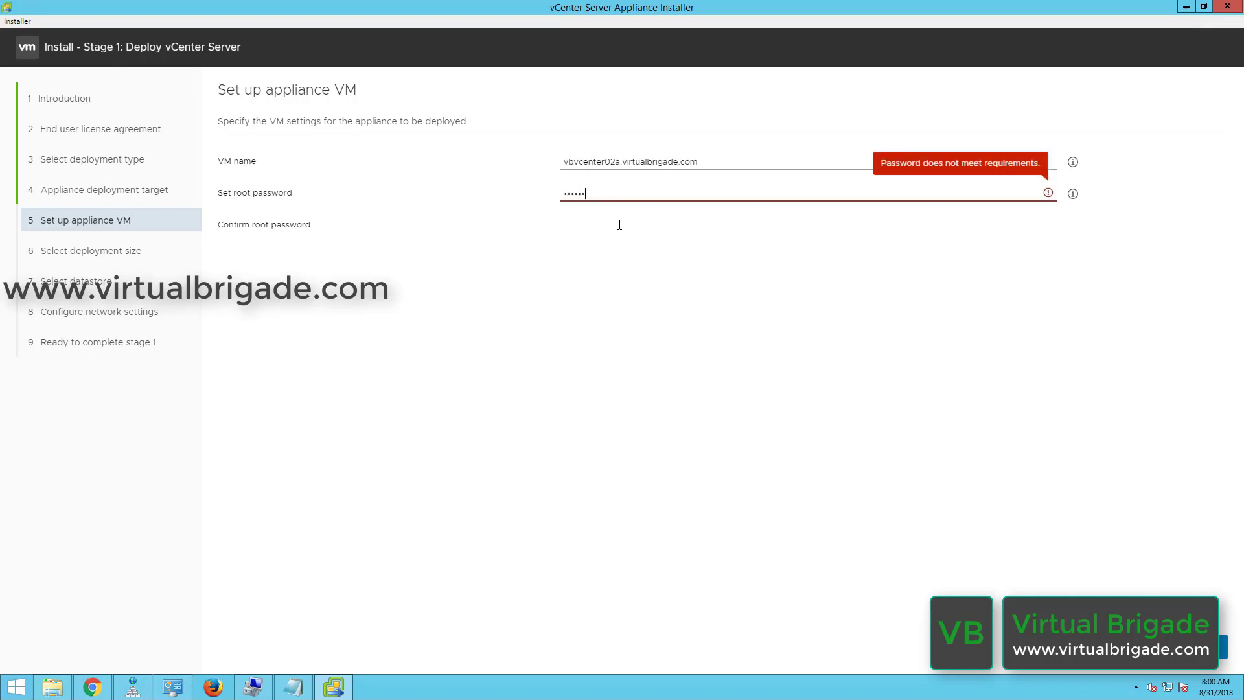
text(•••••)
key(Tab)
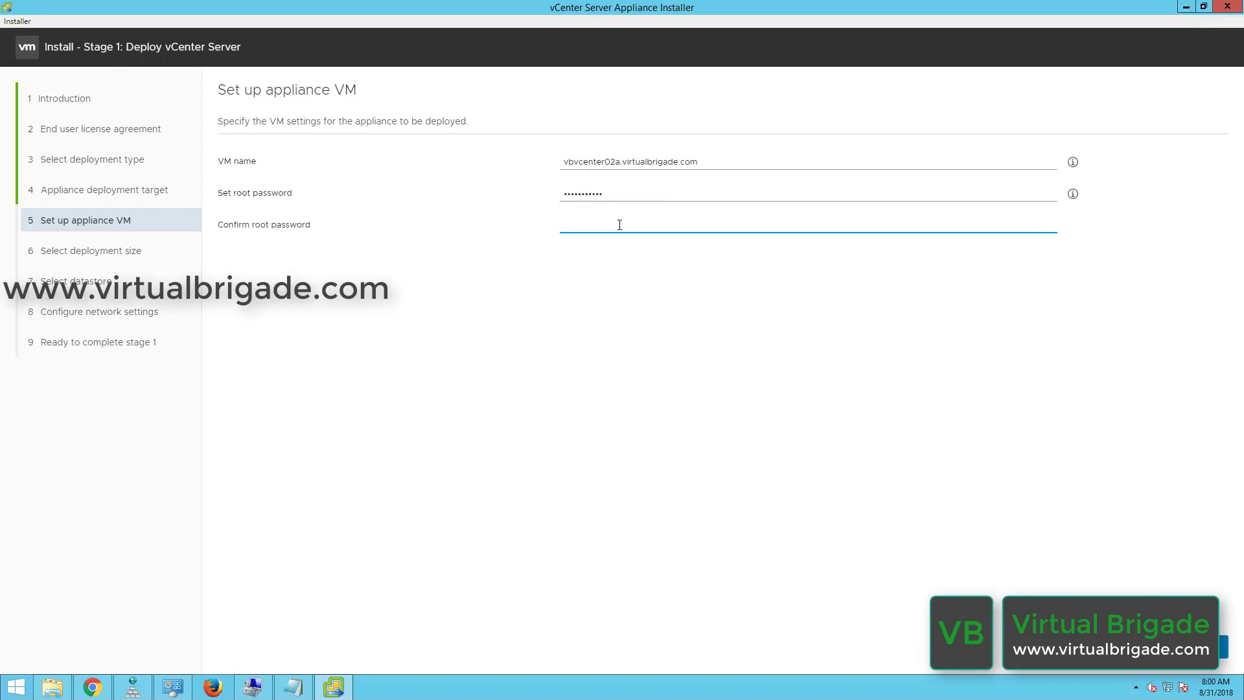
text(VMware••••)
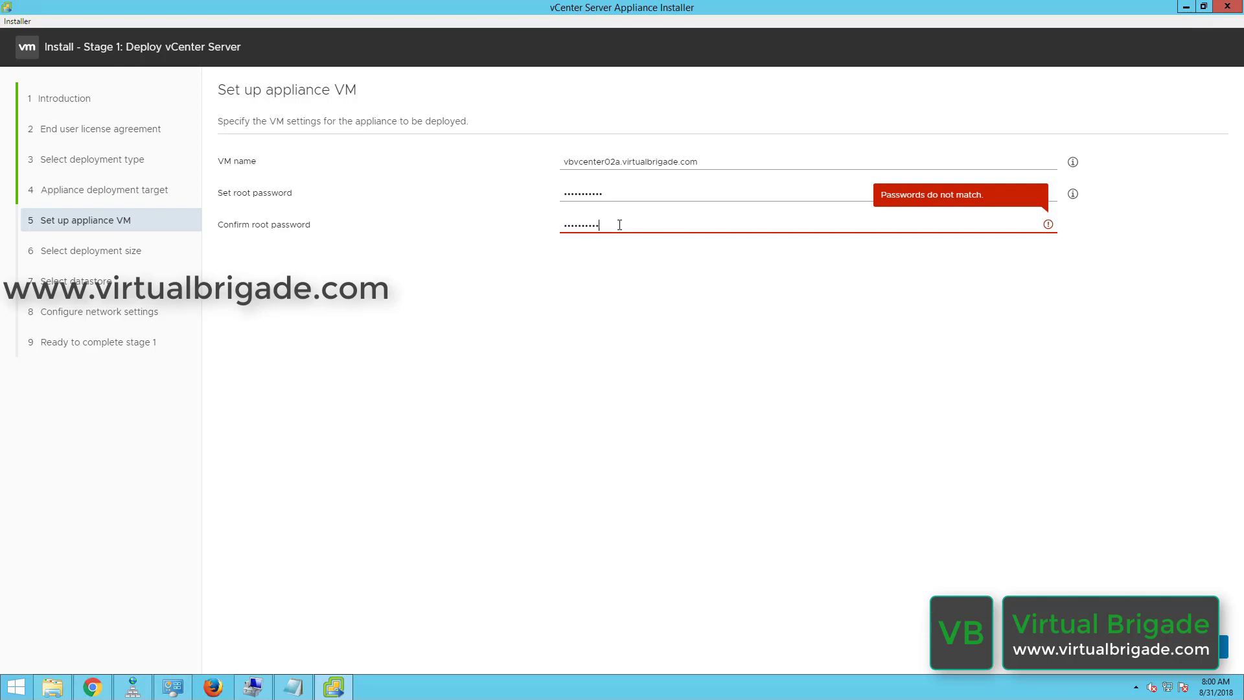
text(•)
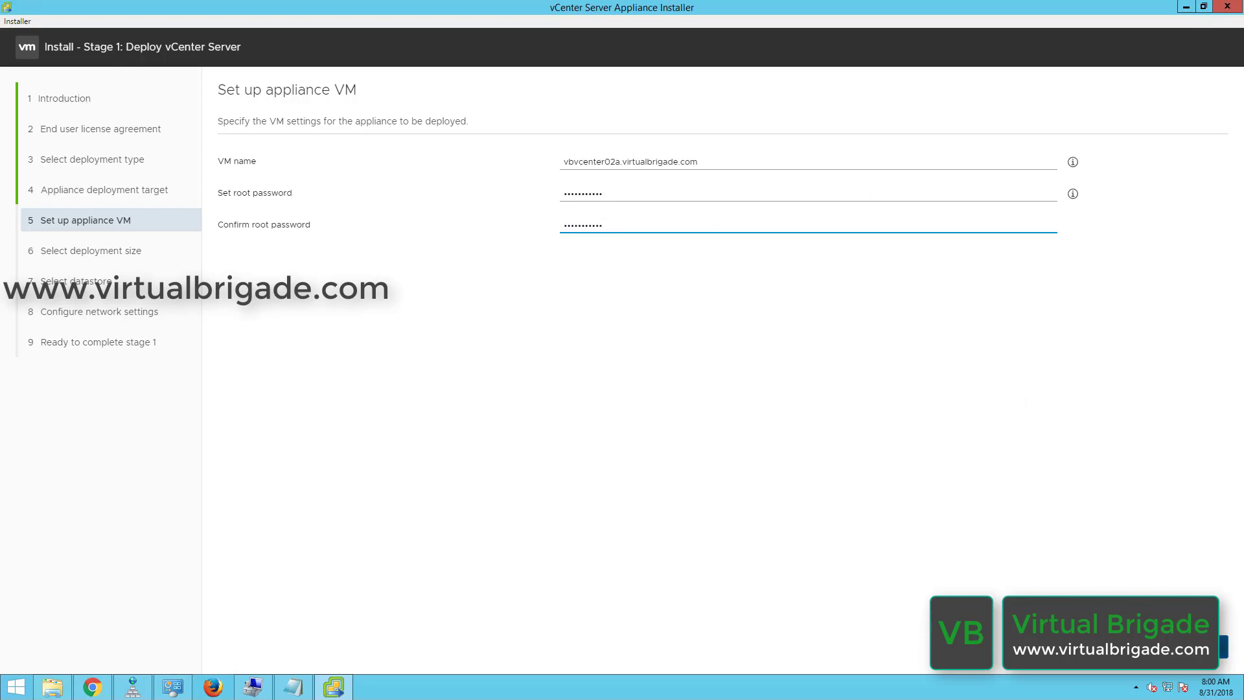
click(1222, 646)
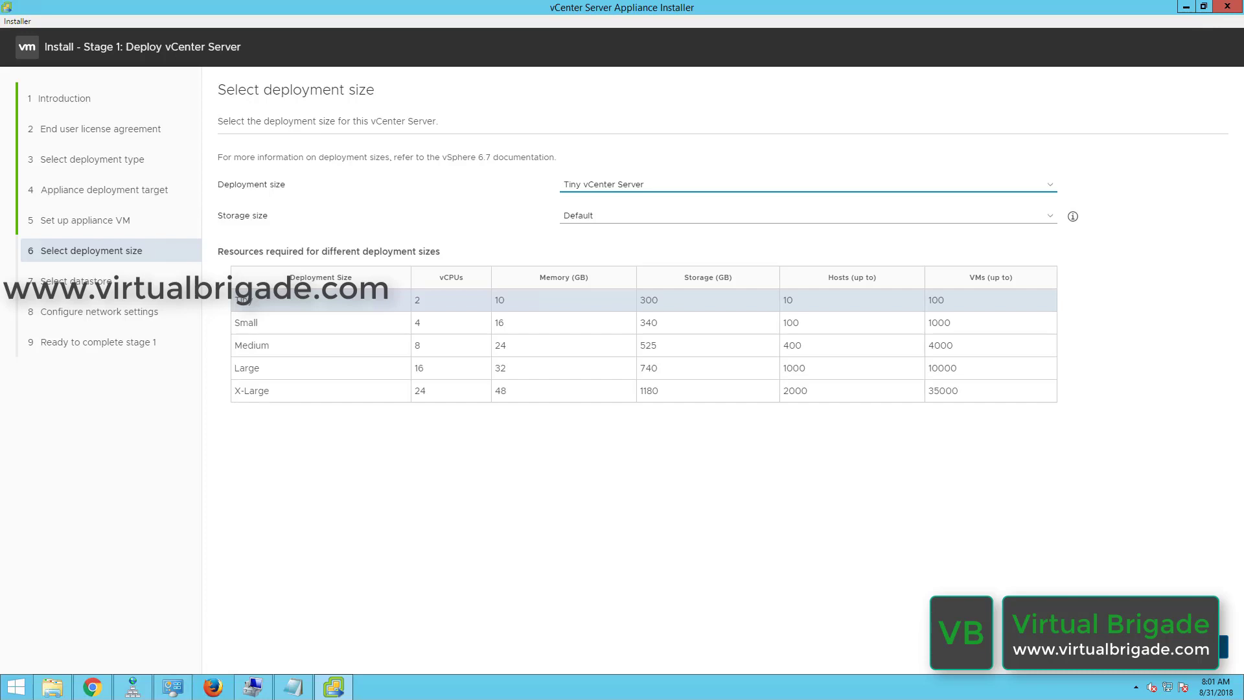
Keep the default deployment size and place the appliance on the NFS-C datastore.
click(1224, 647)
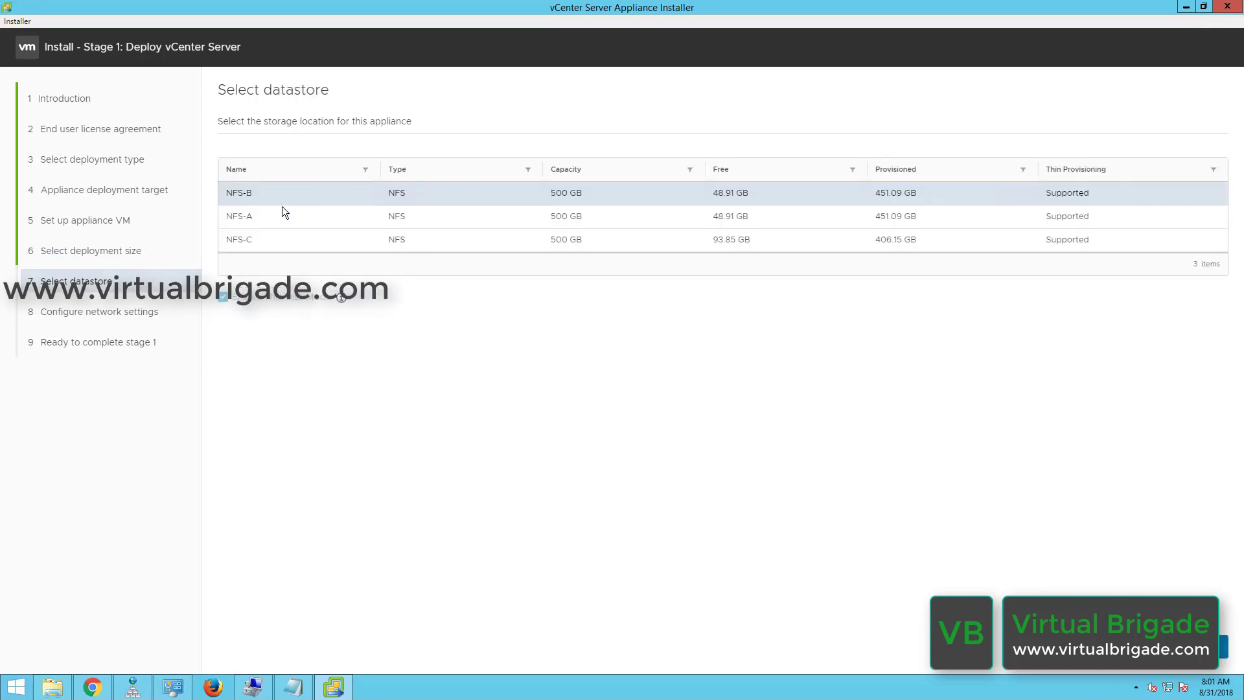
click(266, 240)
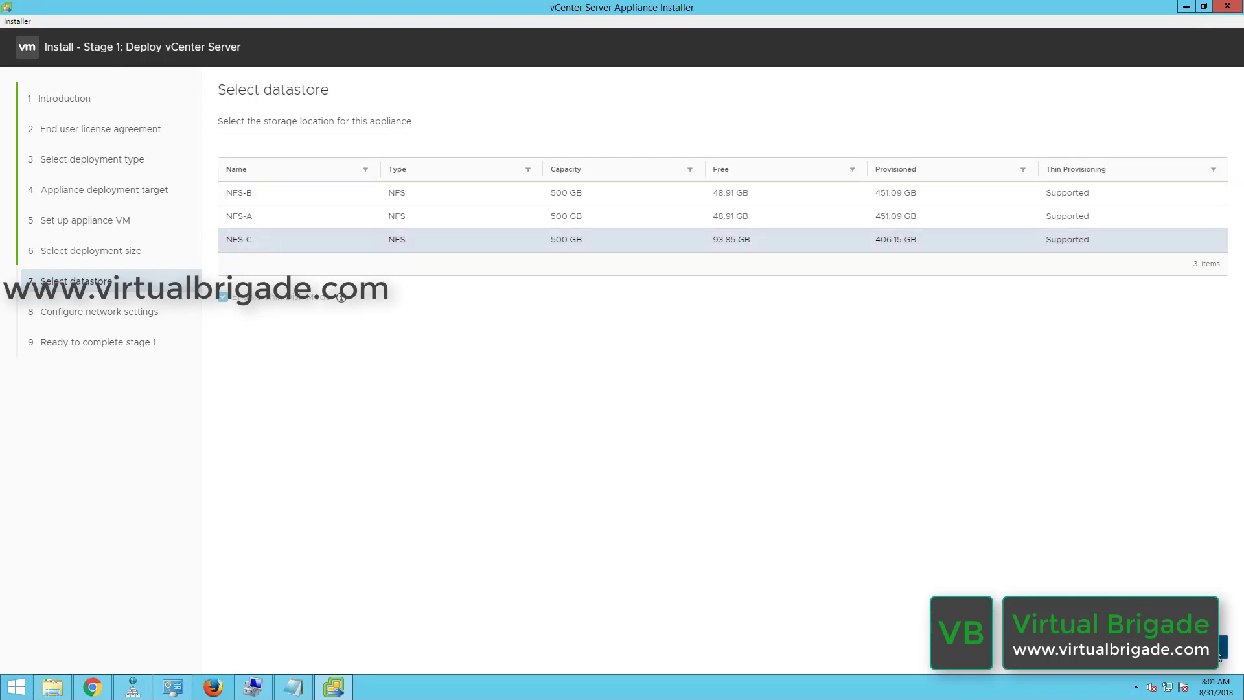
click(1198, 646)
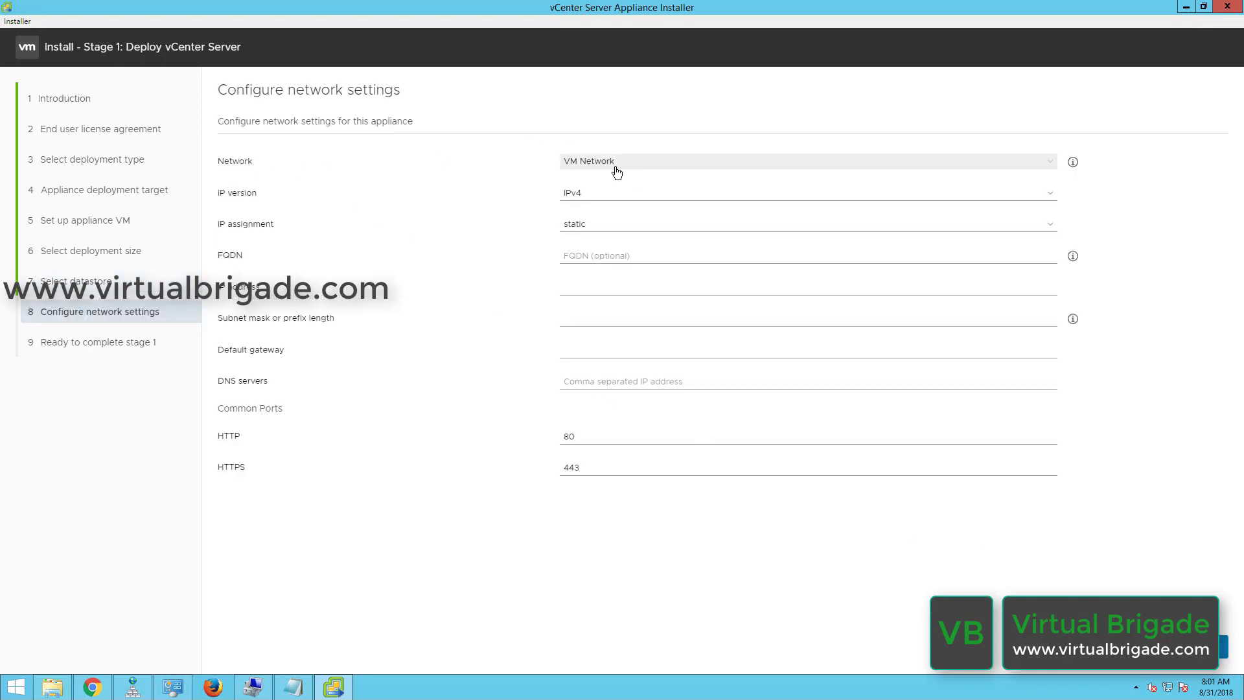
Keep IPv4 with static assignment and enter FQDN vbvcenter02a.virtualbrigade.com.
click(595, 202)
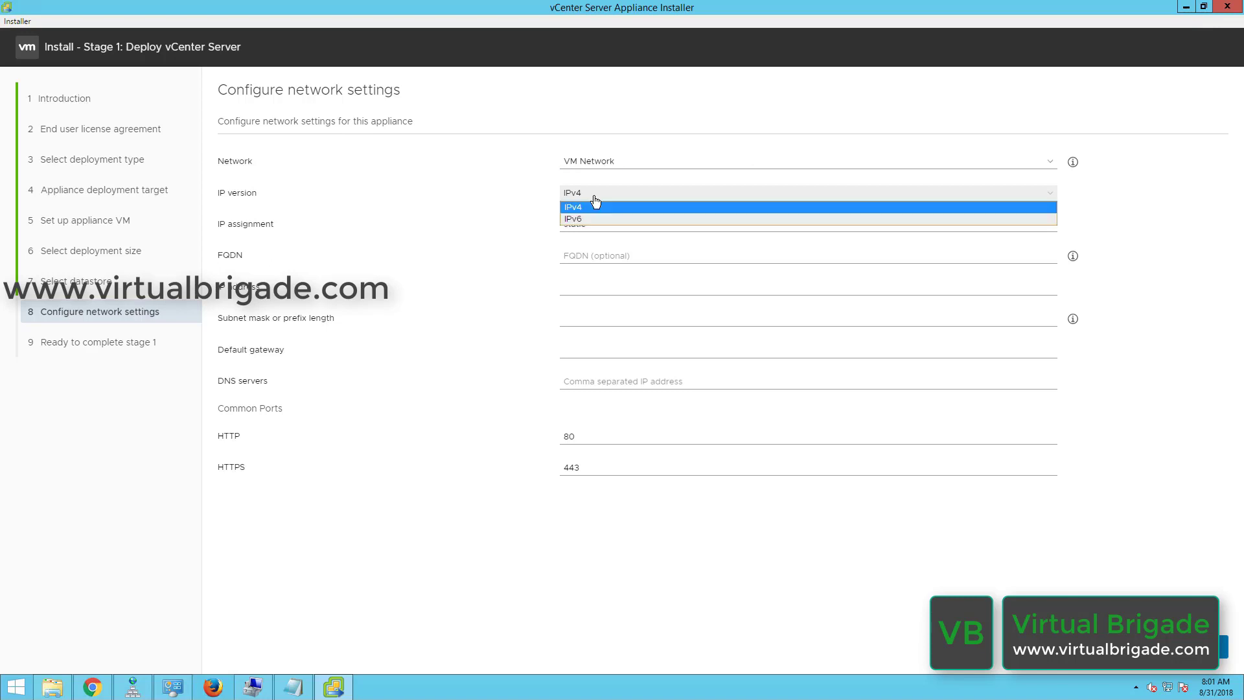
click(595, 206)
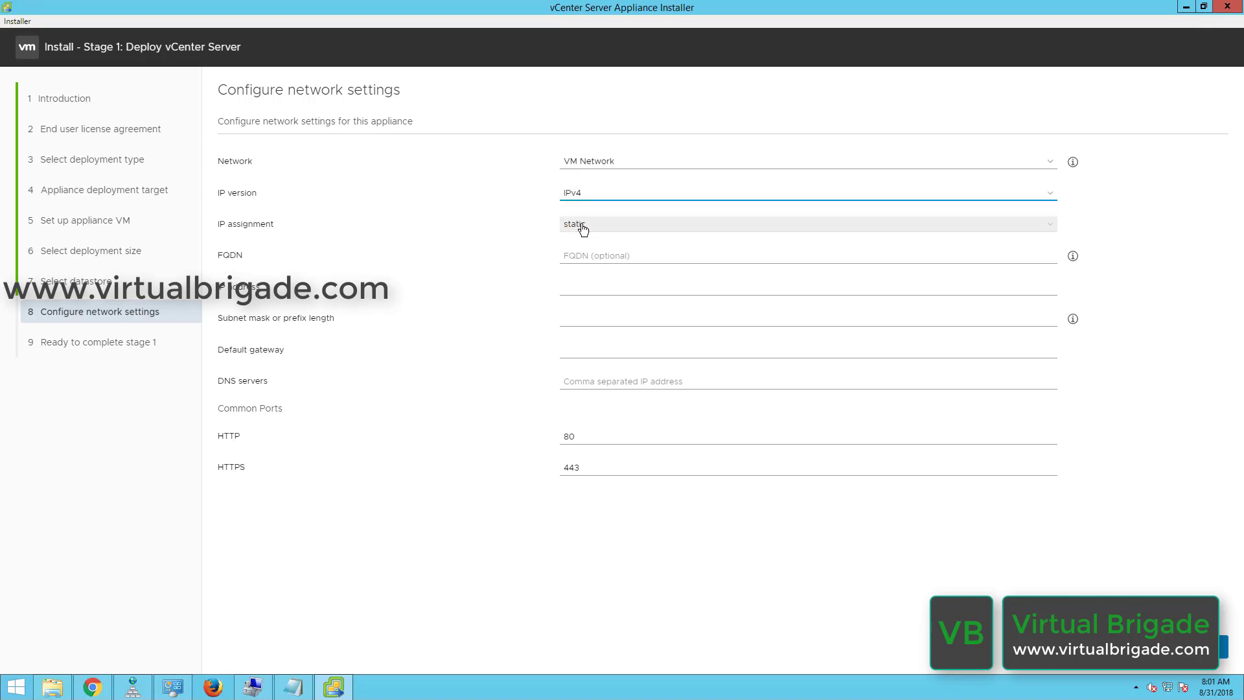
click(583, 226)
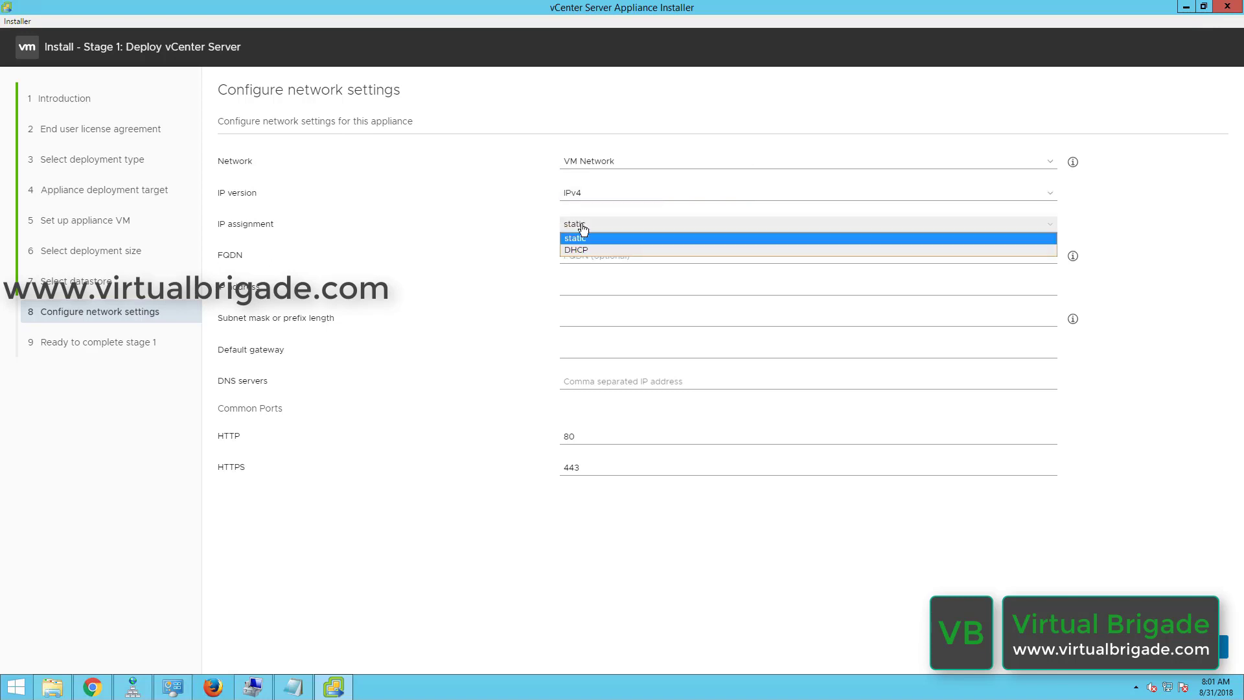
click(583, 228)
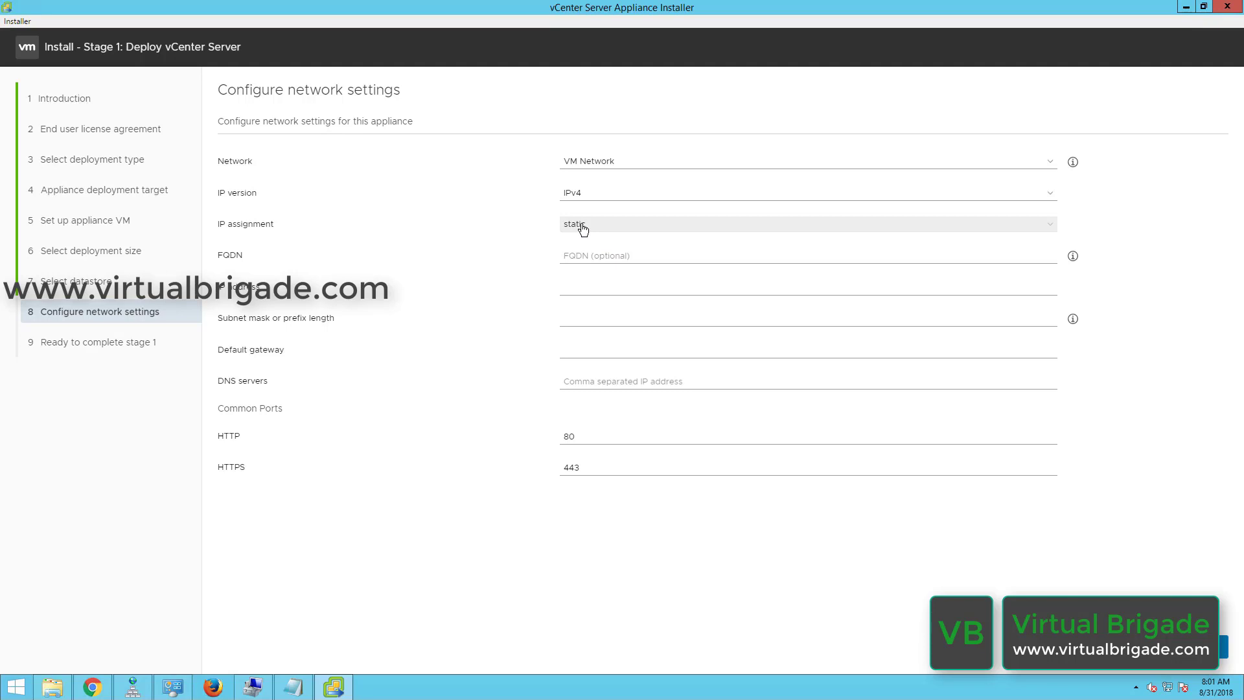
click(585, 259)
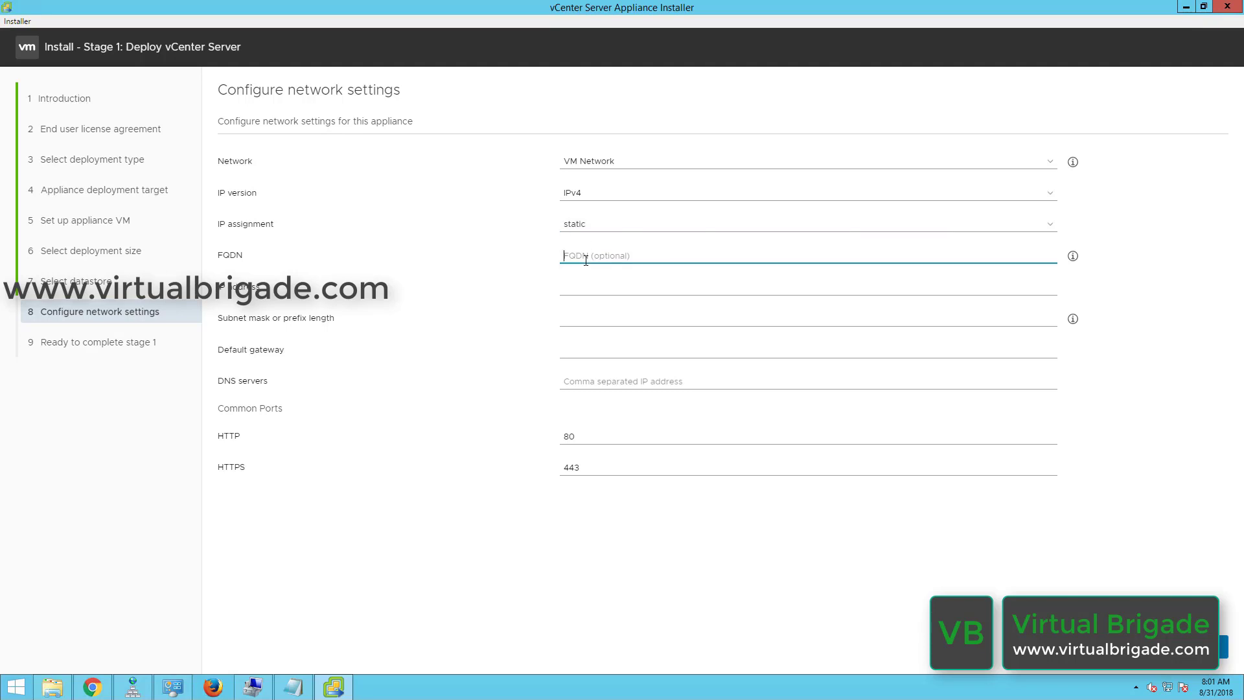
text(vb)
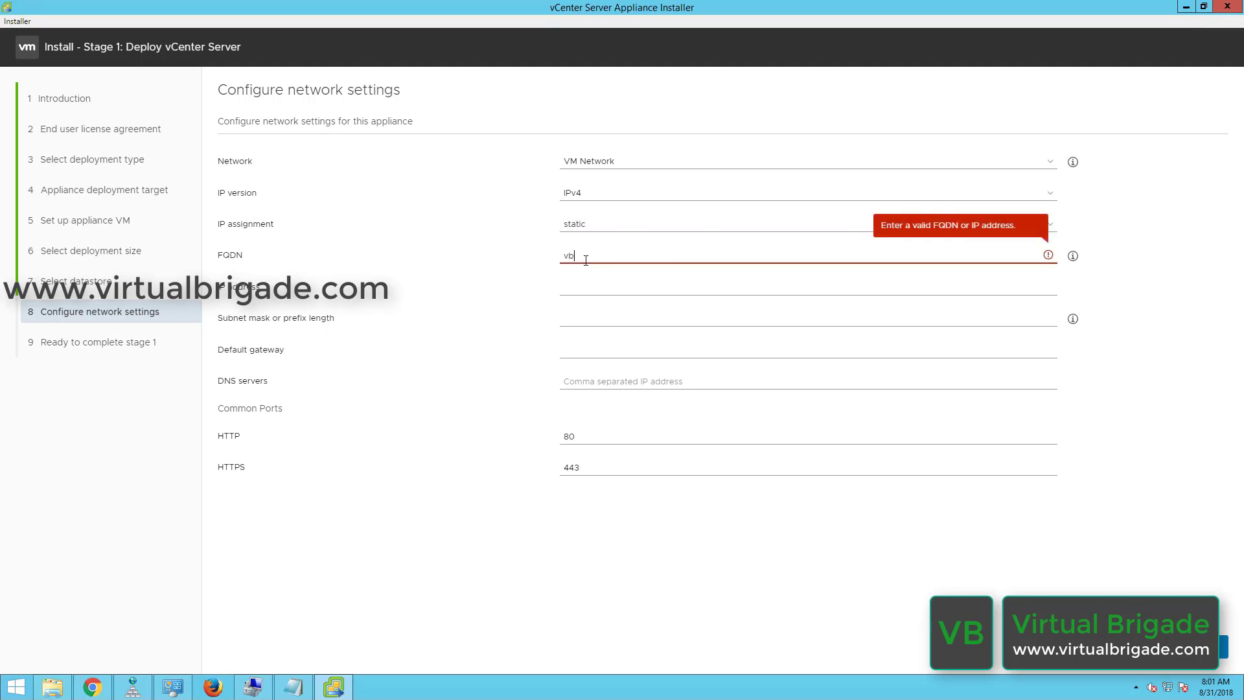
text(cent)
key(BackSpace)
key(BackSpace)
key(BackSpace)
text(center02a.virt)
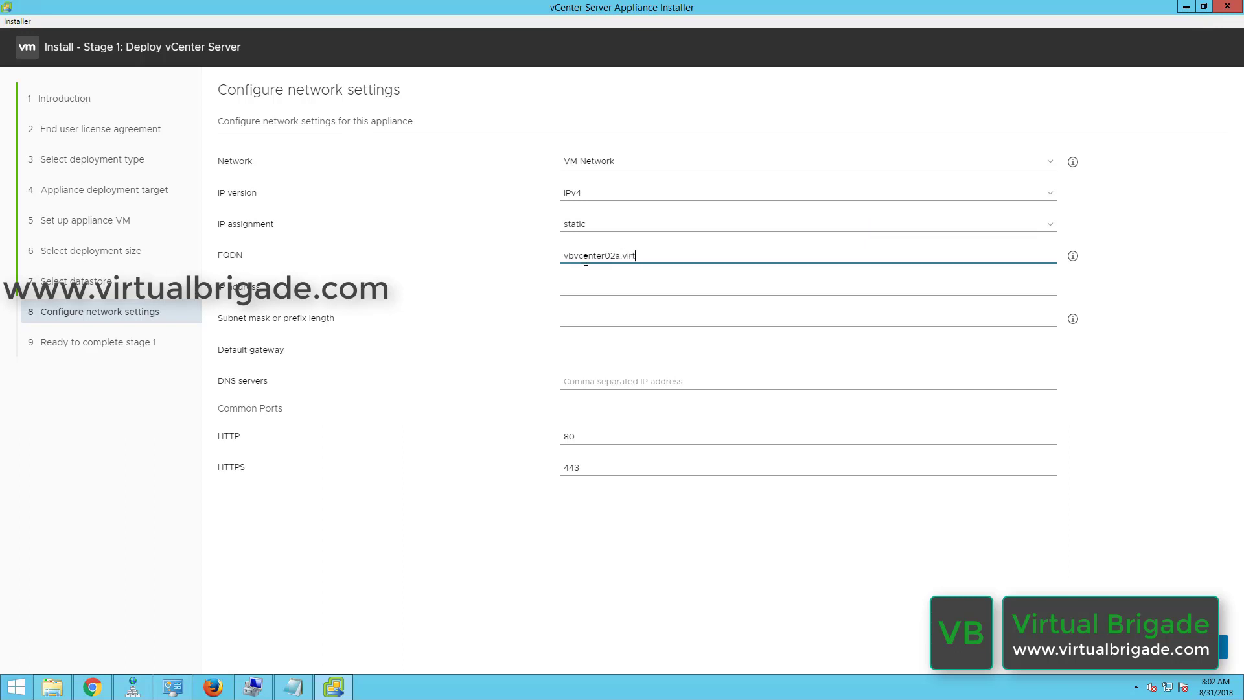
text(ualbrigade.com)
key(Tab)
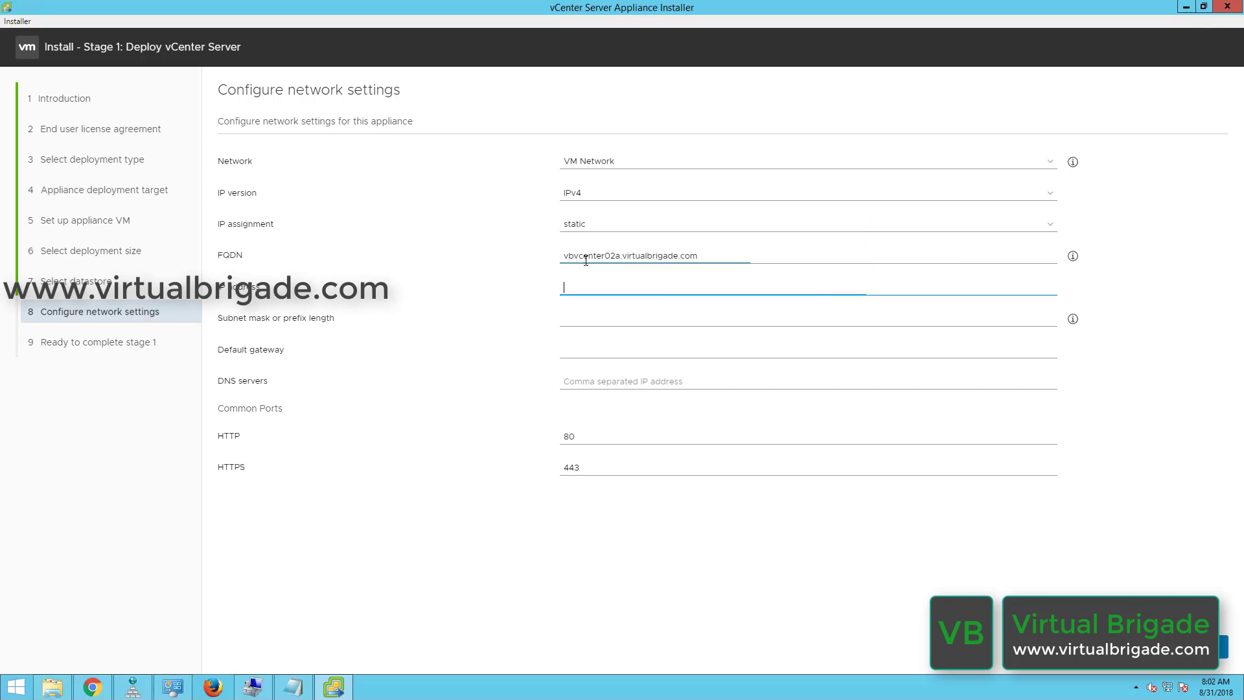
Enter IP 192.168.110.26, mask 255.255.255.0, and gateway and DNS 192.168.110.2.
text(192.16)
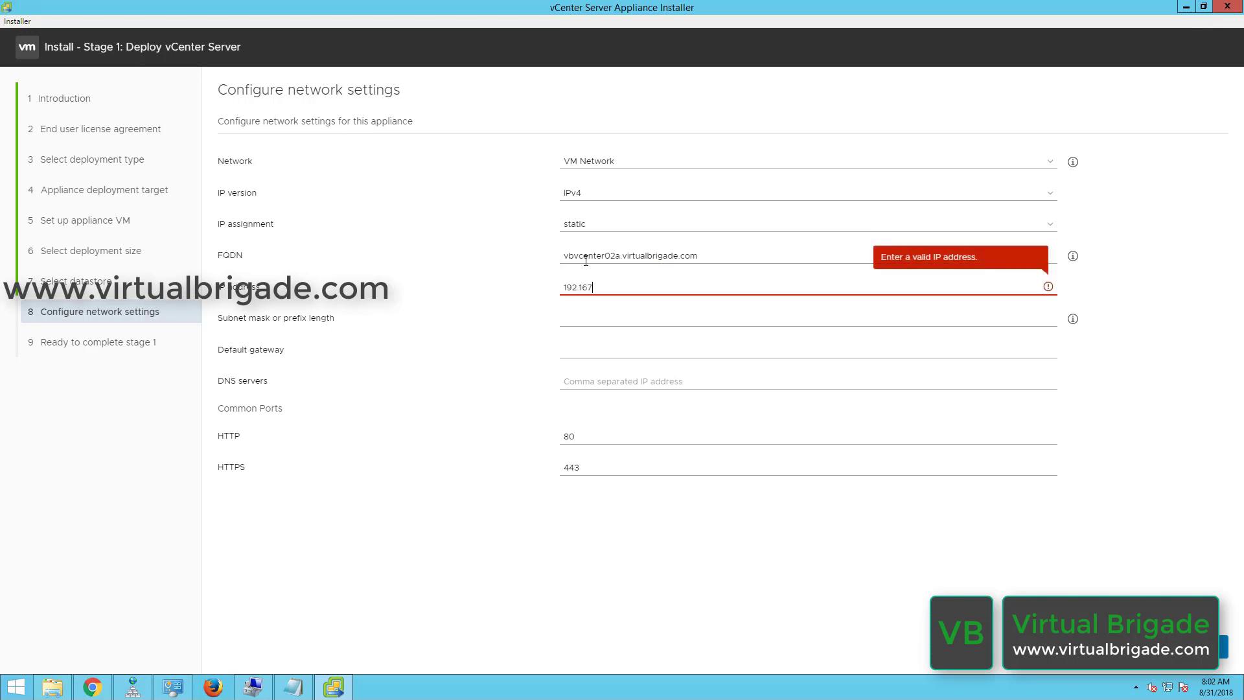
text(8.10)
key(BackSpace)
text(10.26)
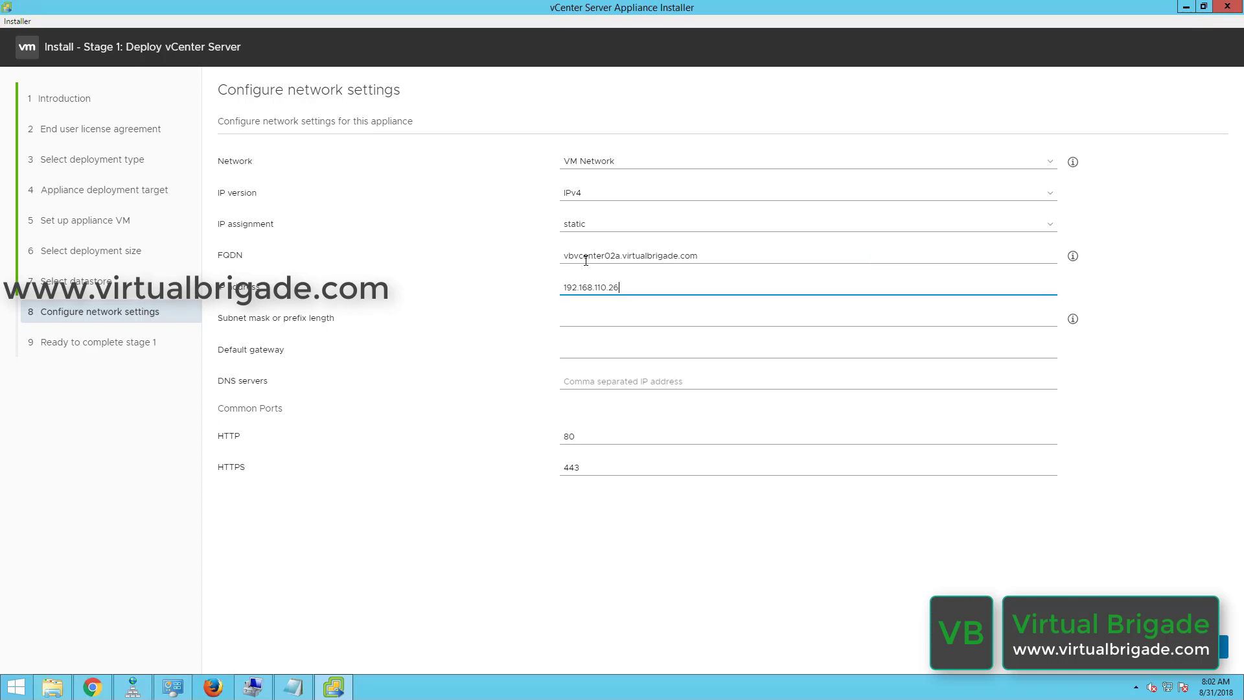
key(Tab)
text(25)
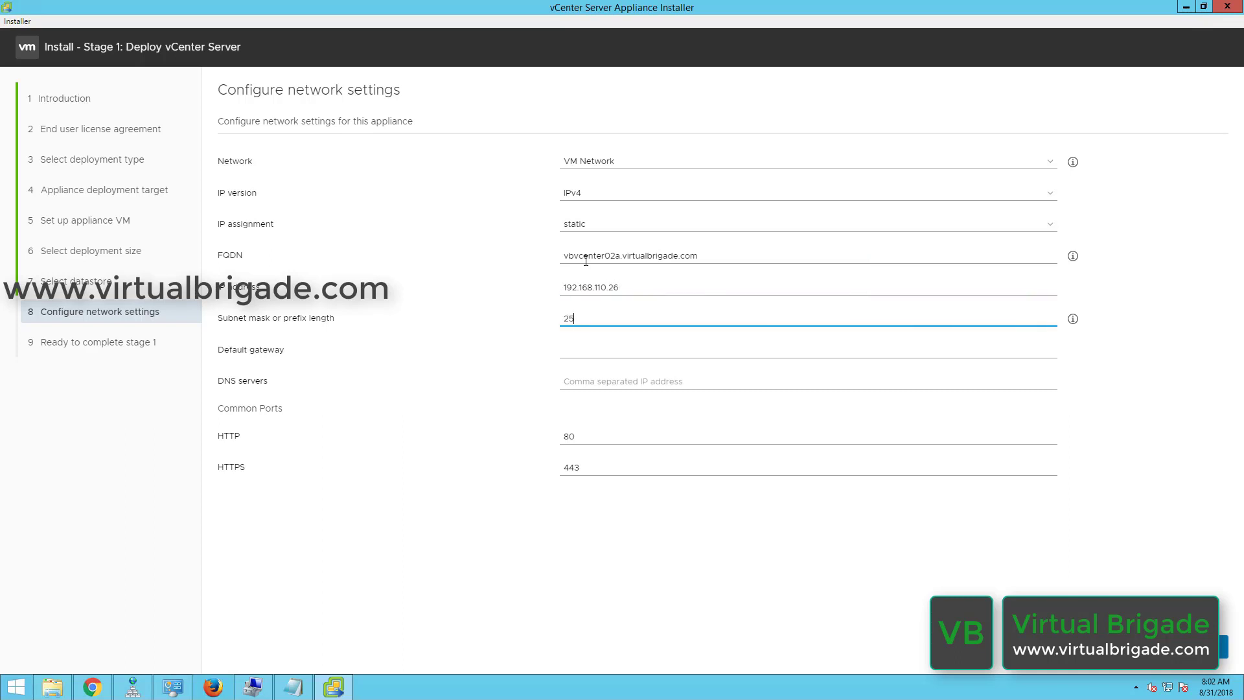
text(5.255.255.0)
key(Tab)
text(192.16)
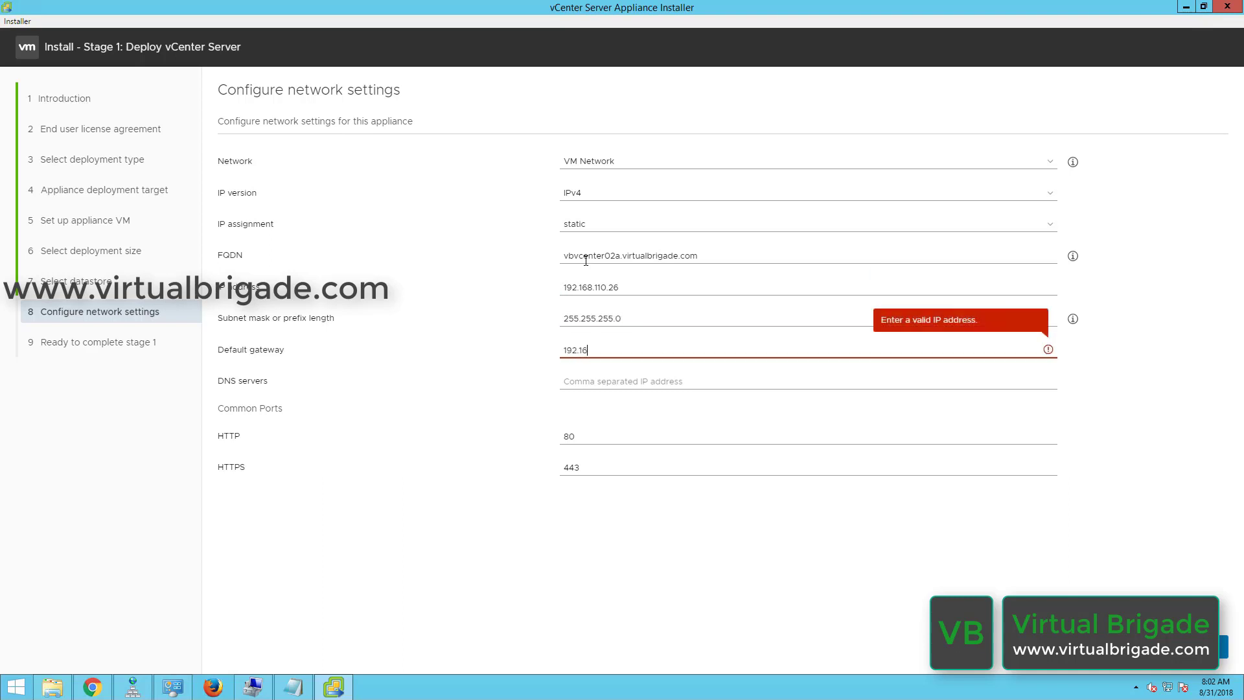
text(8.110.2)
key(Tab)
text(1)
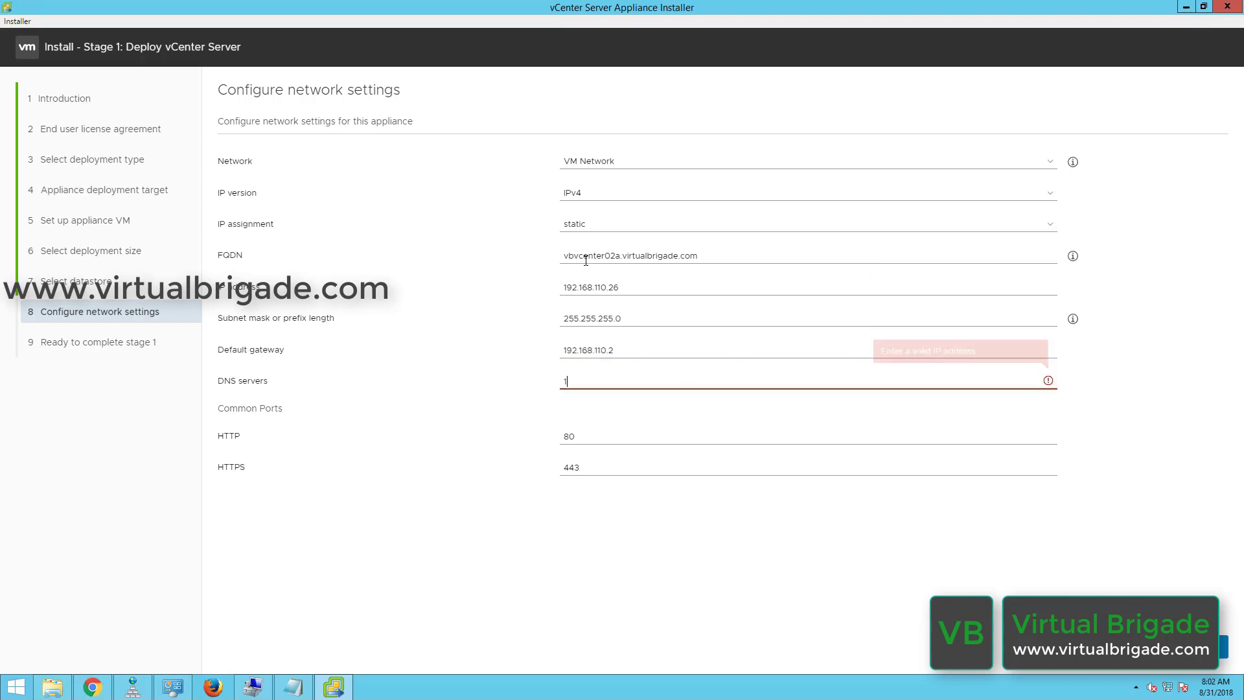
text(92.168.110.2)
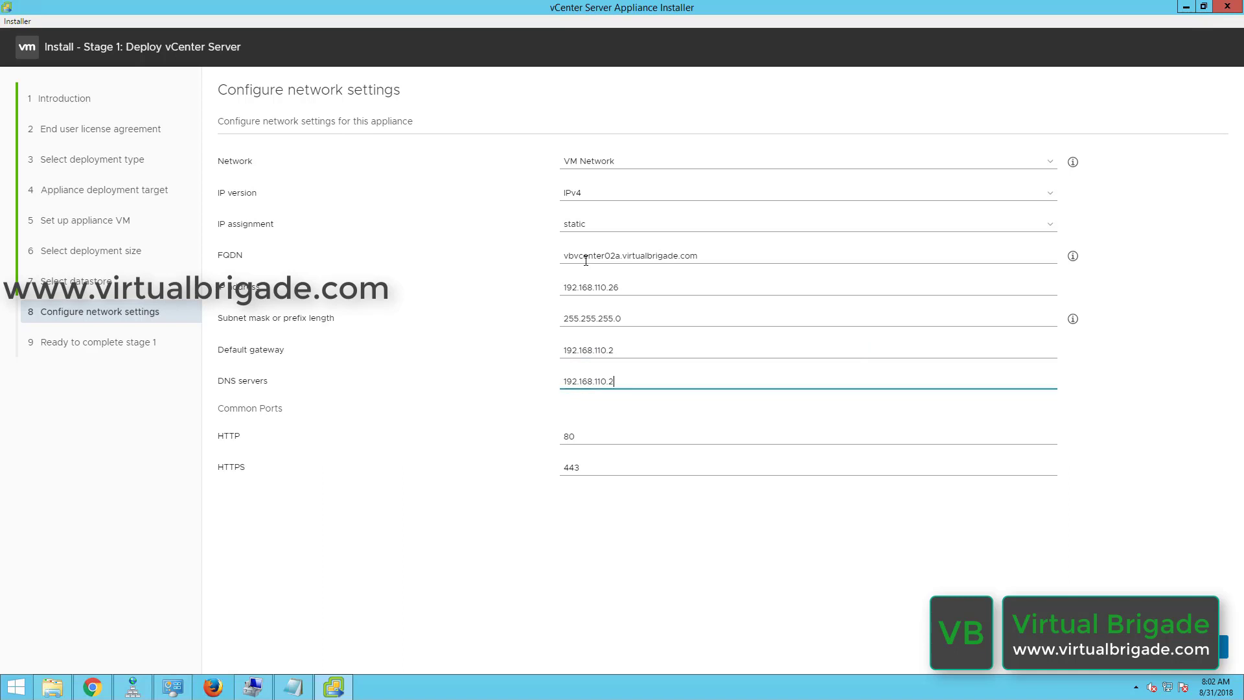
key(Tab)
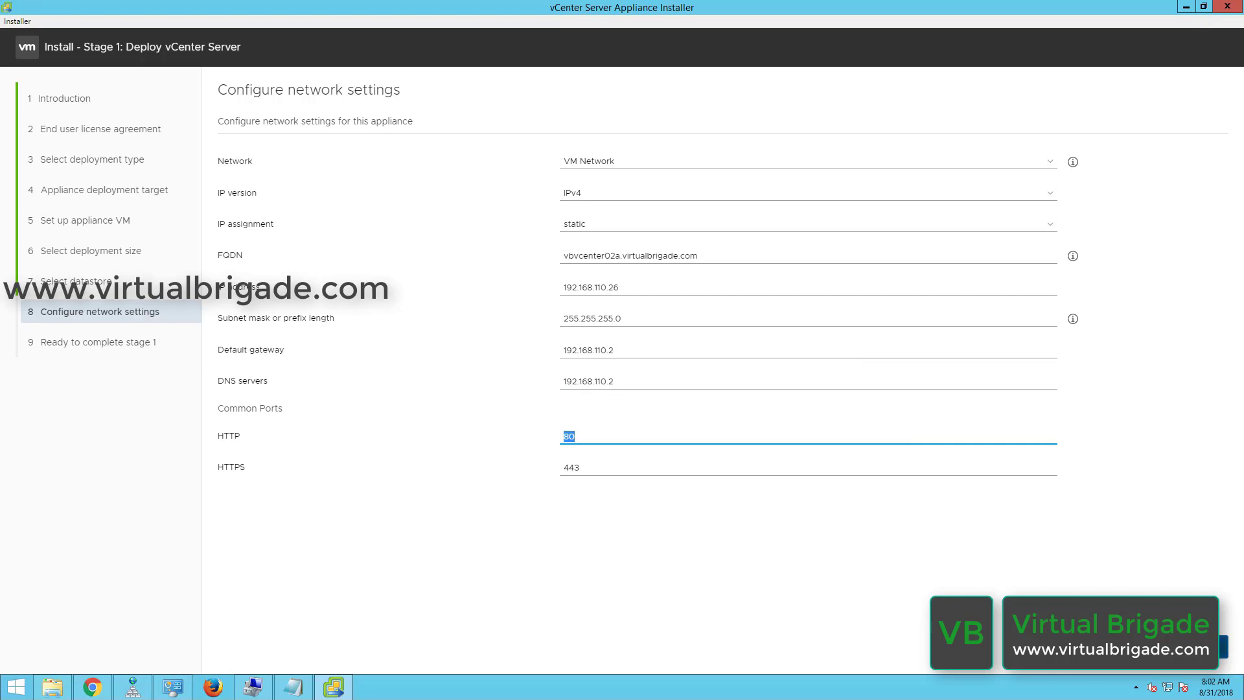
click(1224, 646)
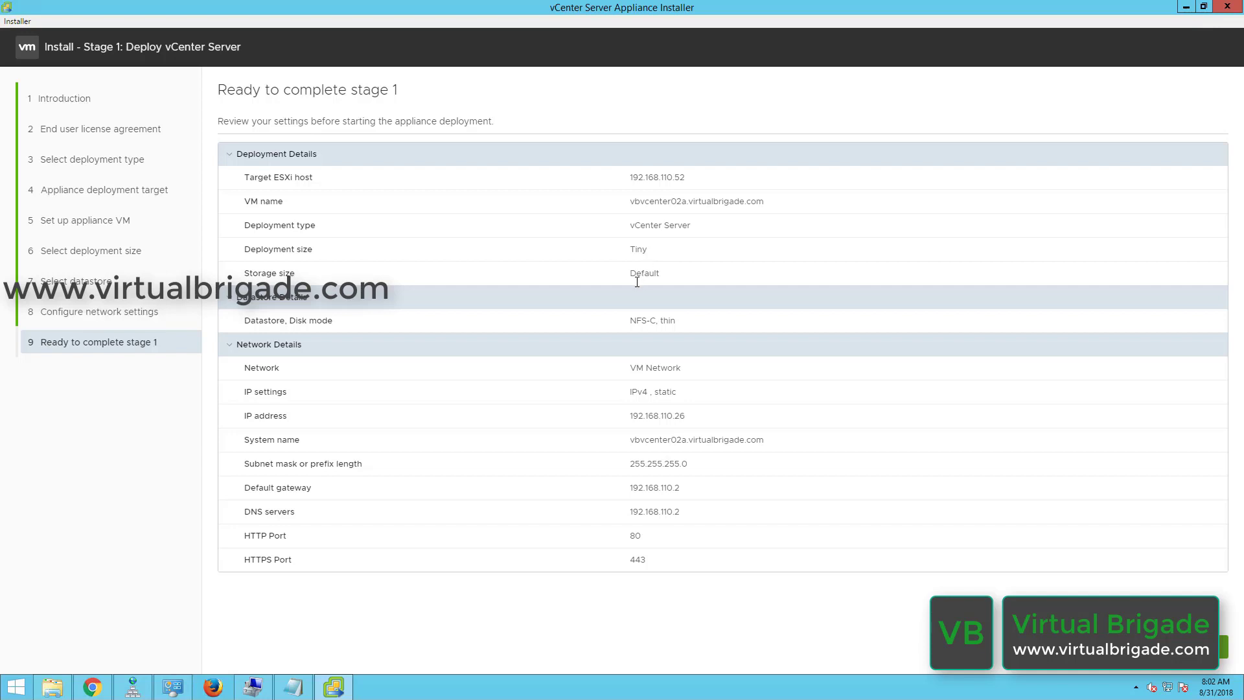
double_click(635, 281)
click(494, 368)
Finish stage 1, wait for the appliance to deploy, then continue to stage 2.
click(1199, 646)
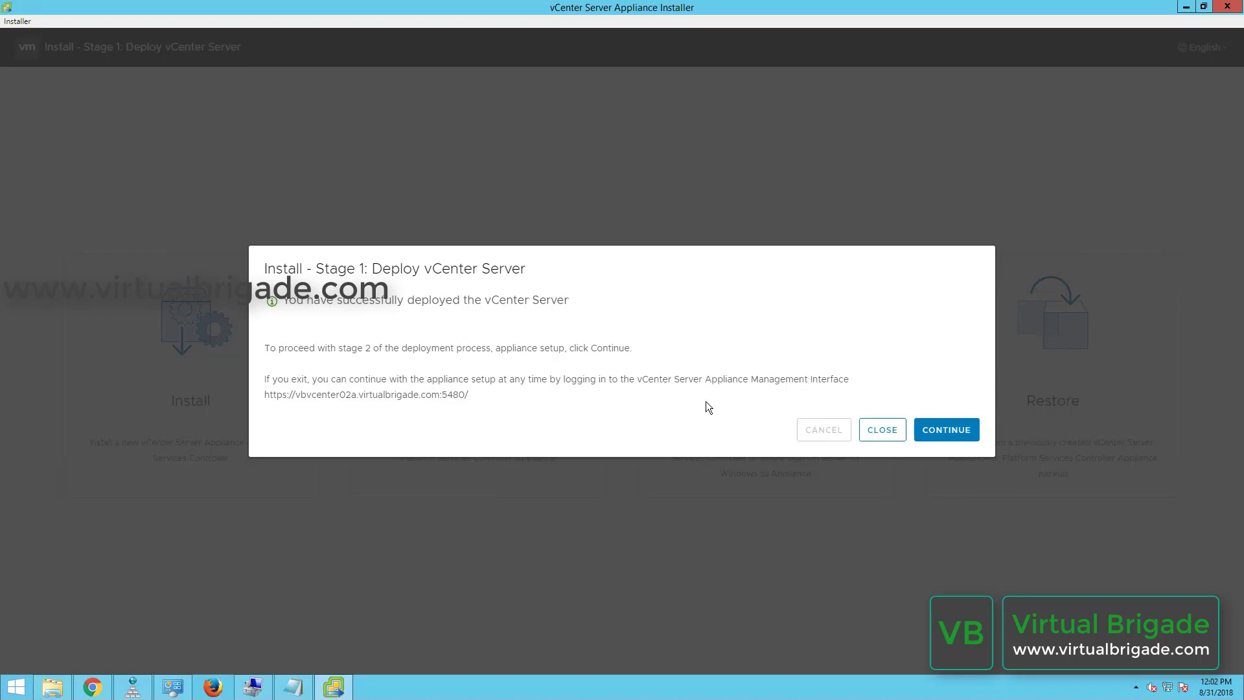
click(959, 430)
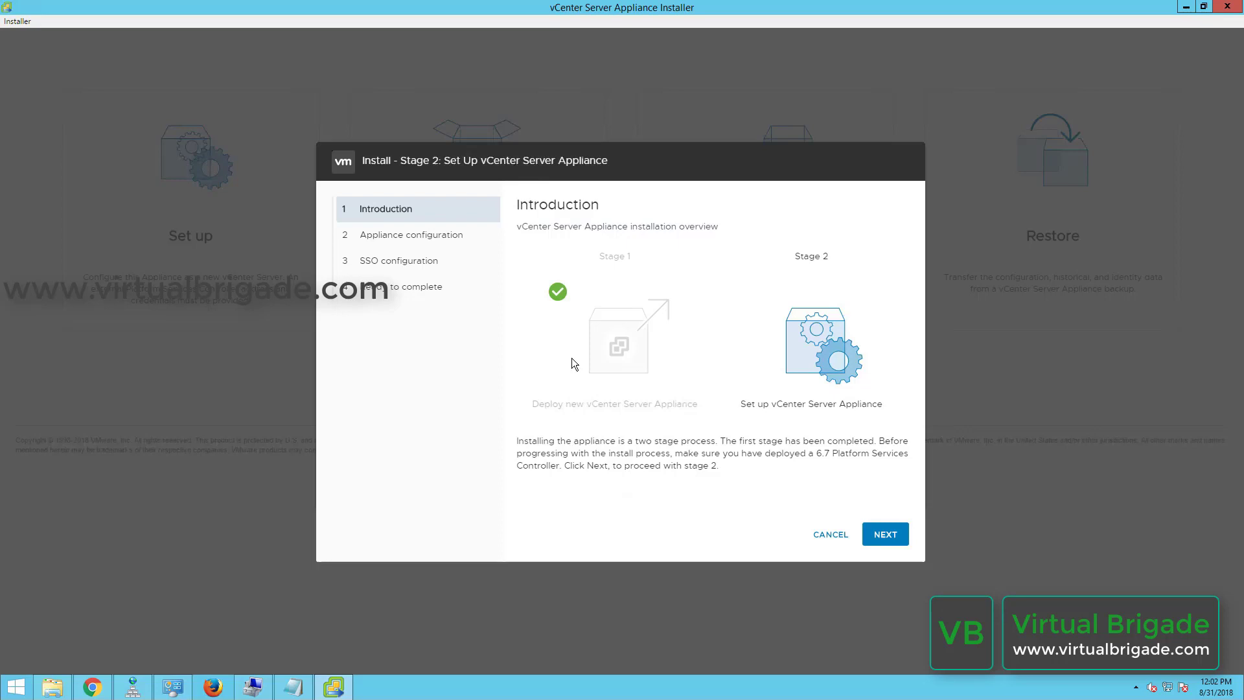
Move from the Stage 2 Introduction page to the Appliance configuration step.
click(884, 535)
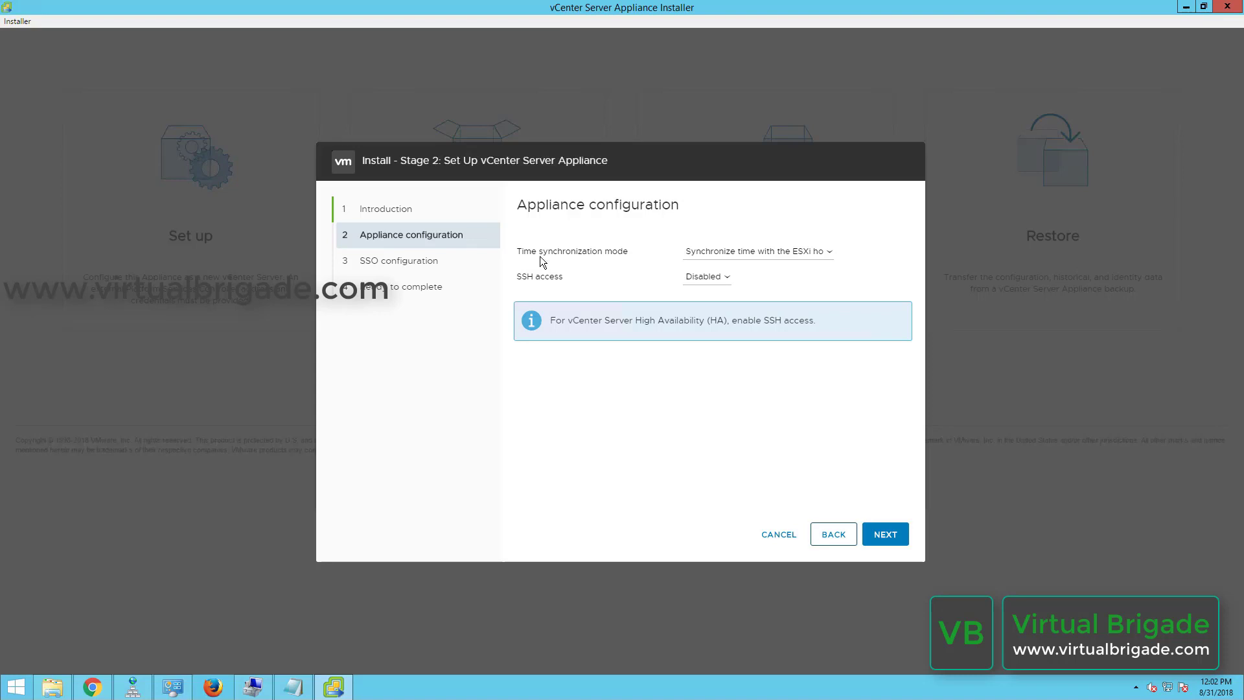
Switch time sync to NTP server 192.168.110.2 and set SSH access to Enabled.
click(766, 257)
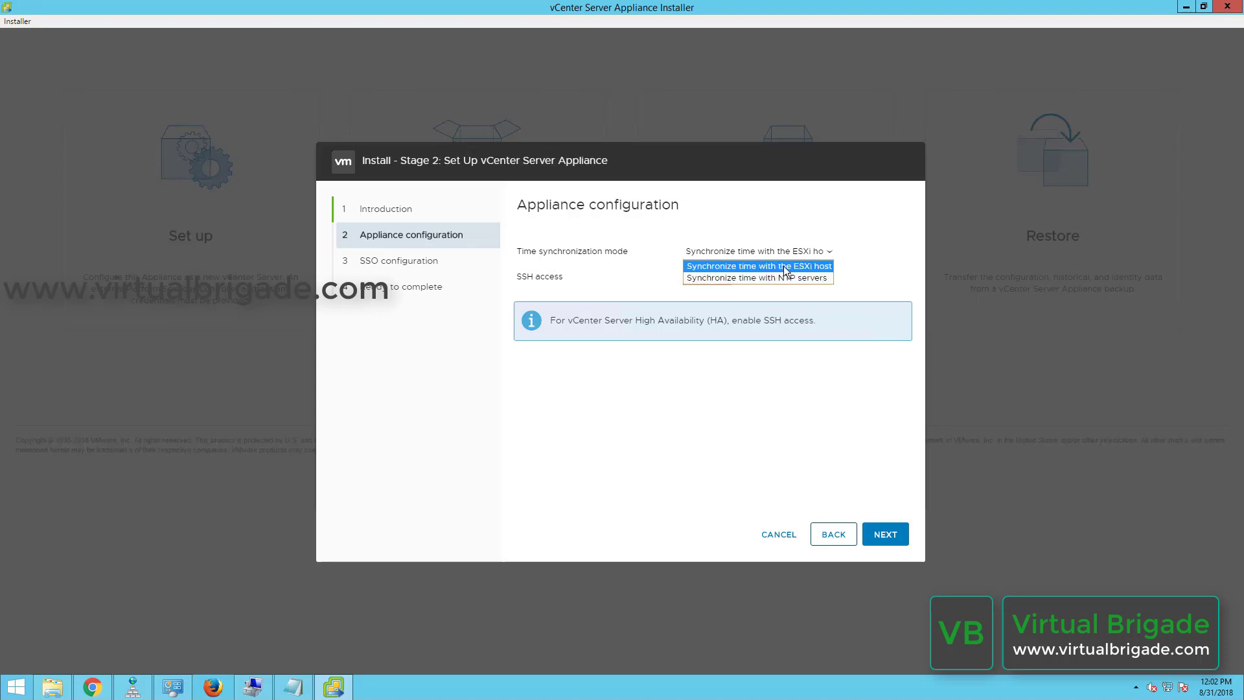
click(732, 278)
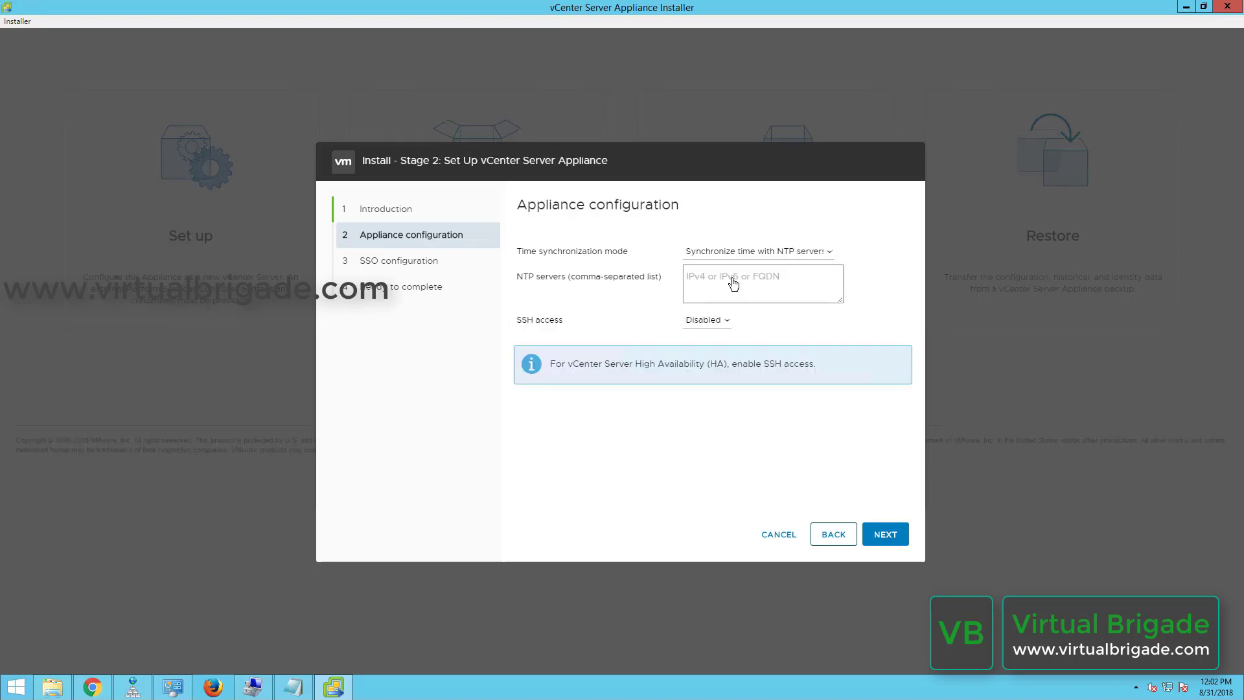
text(1921)
text(.168)
text(.110)
text(.2)
click(700, 322)
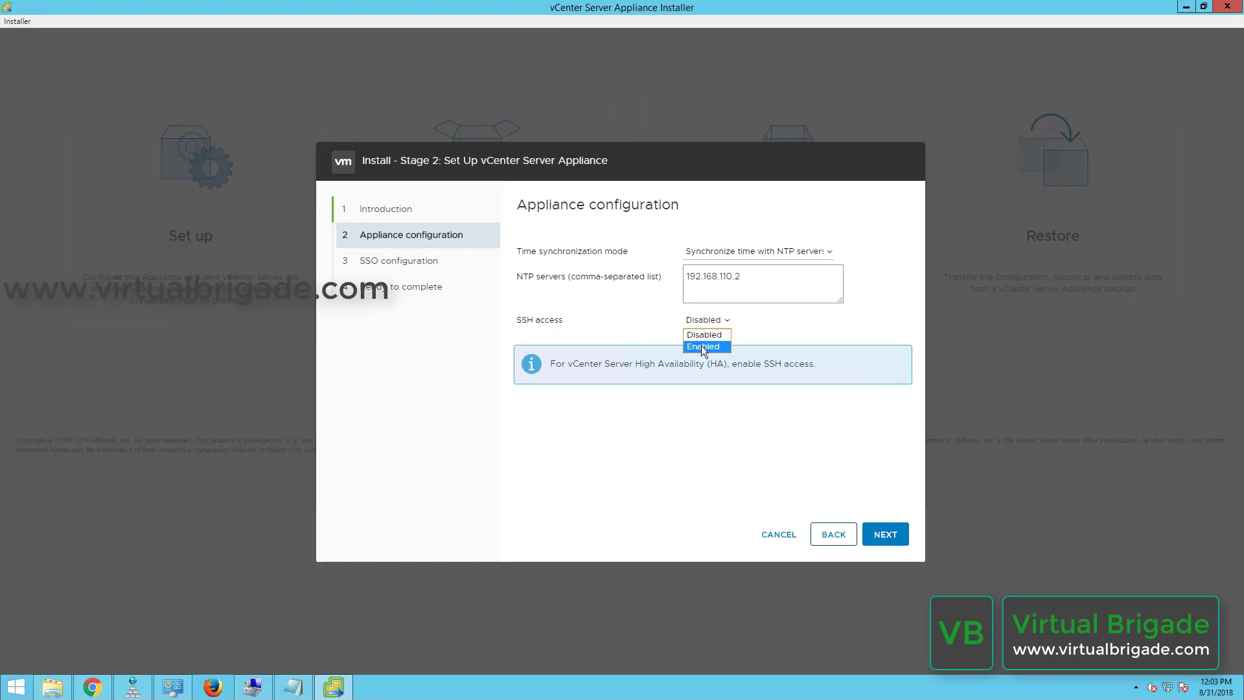
click(701, 347)
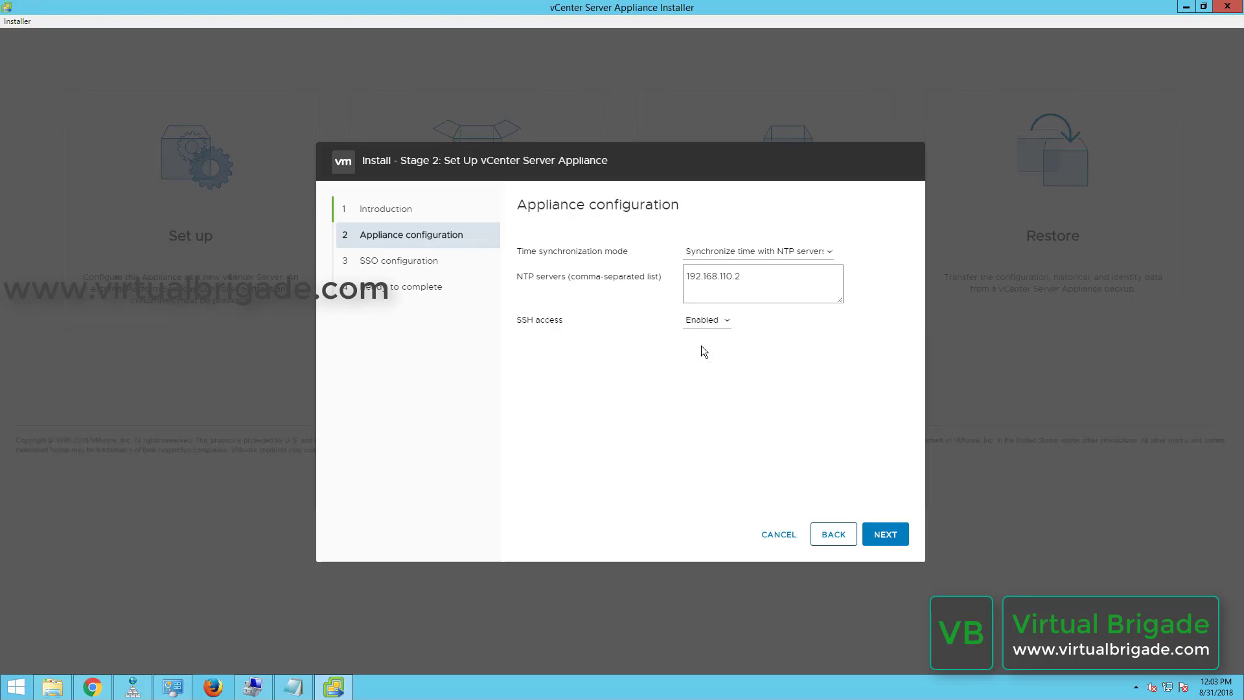
click(885, 537)
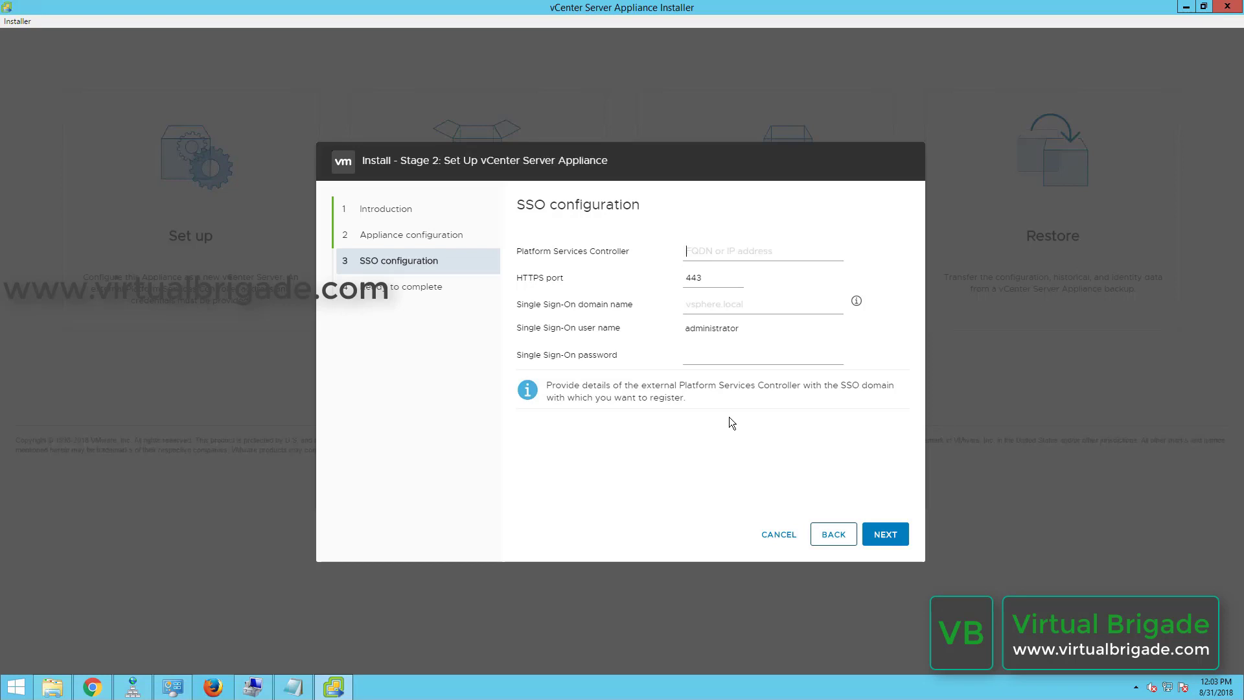
Join external PSC vbpsc02a.virtualbrigade.com in SSO domain vsphere.local, entering the administrator password, and continue.
text(vbpsc02a.virtualbrigade.com)
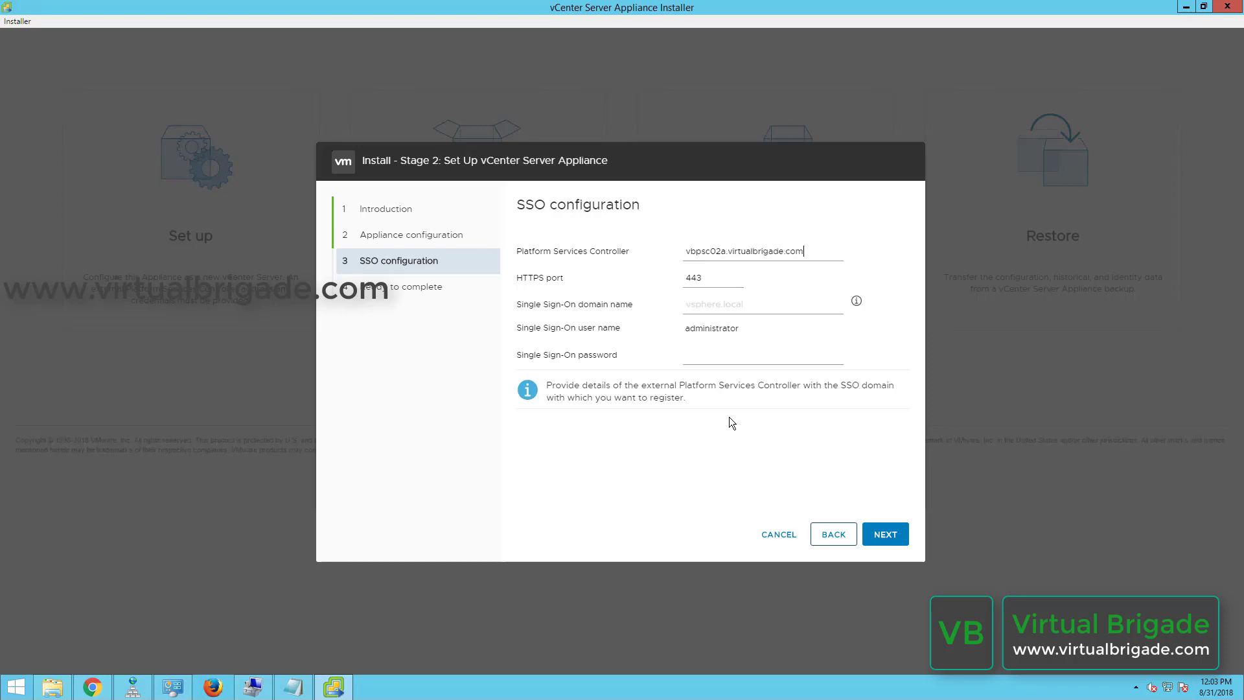
click(720, 307)
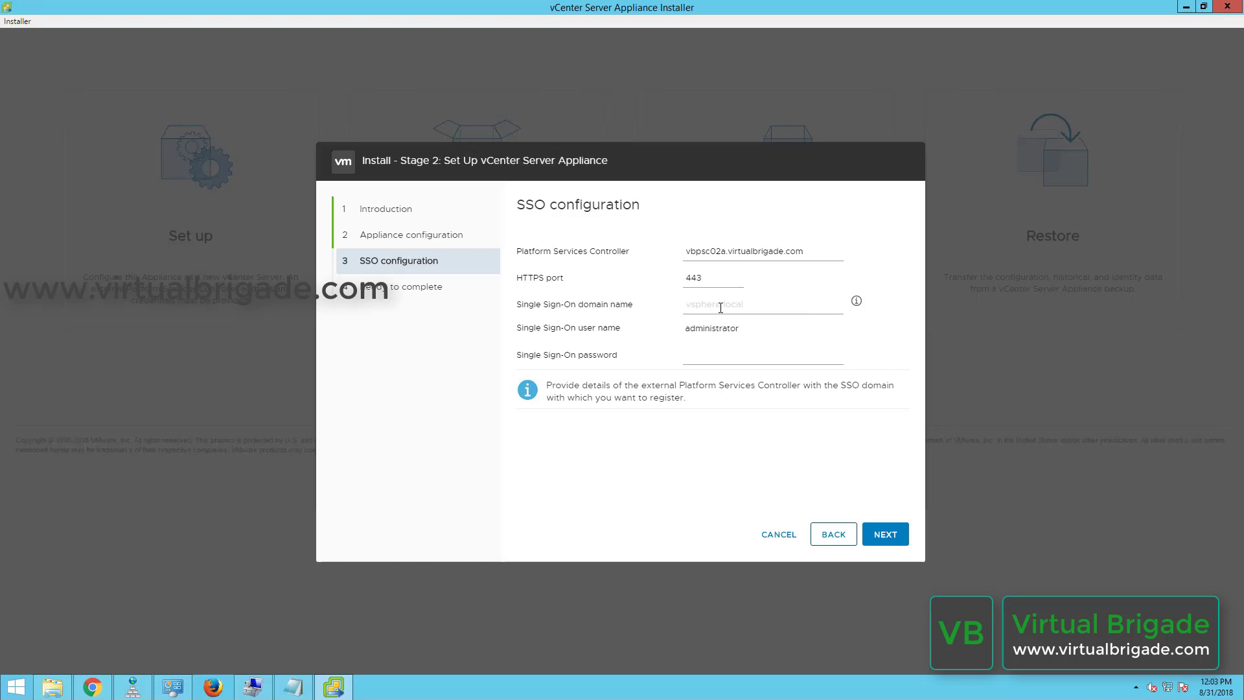
text(vsphere.local)
key(Tab)
key(shift+Tab)
text(•••••••••••)
click(879, 540)
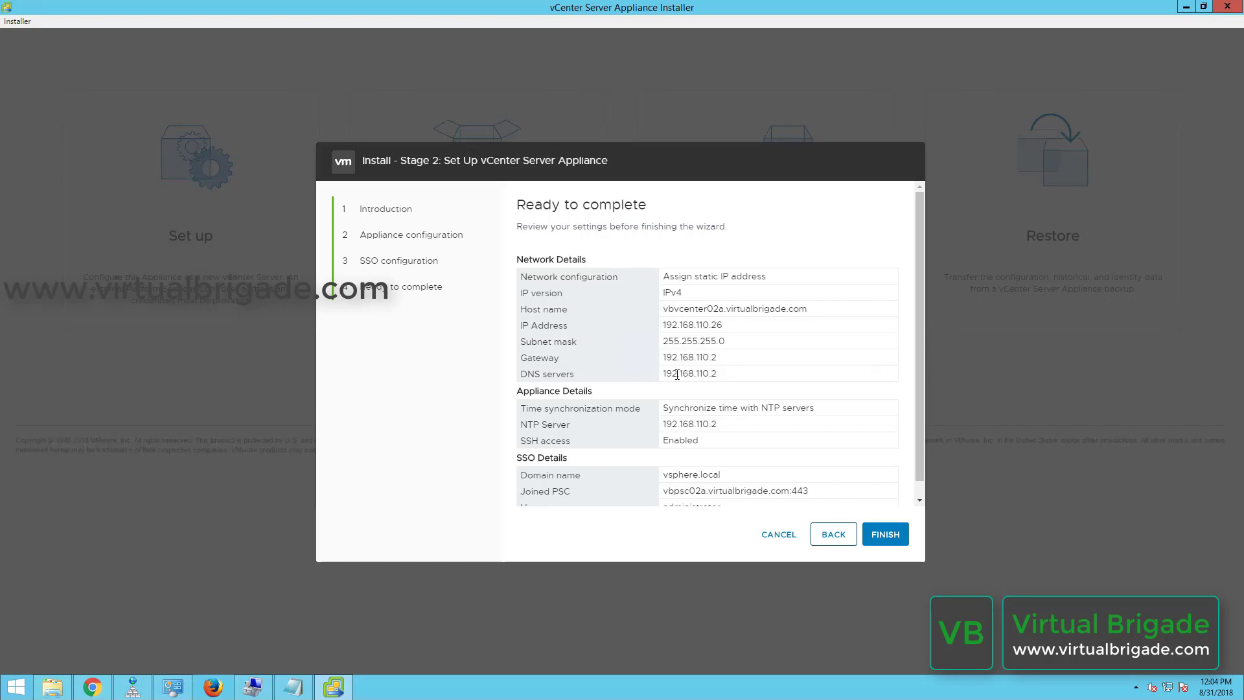
Review the Ready to complete summary and finish the Stage 2 wizard.
scroll(677, 375, down, 1)
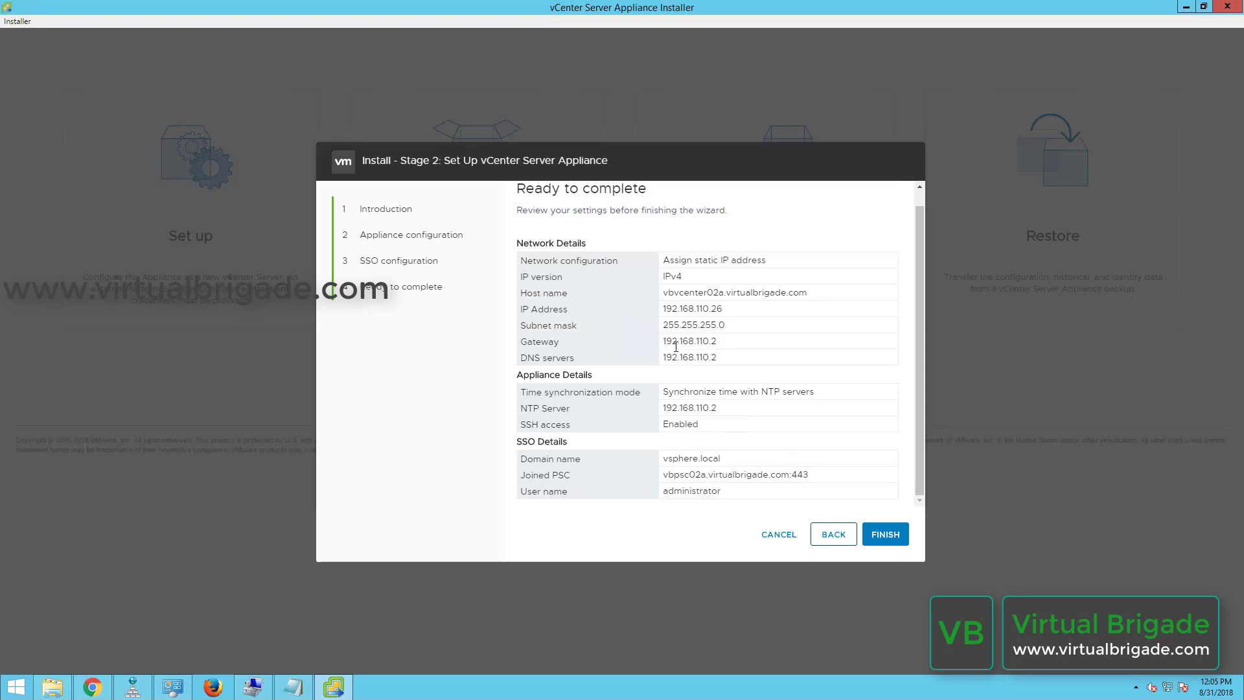
click(881, 535)
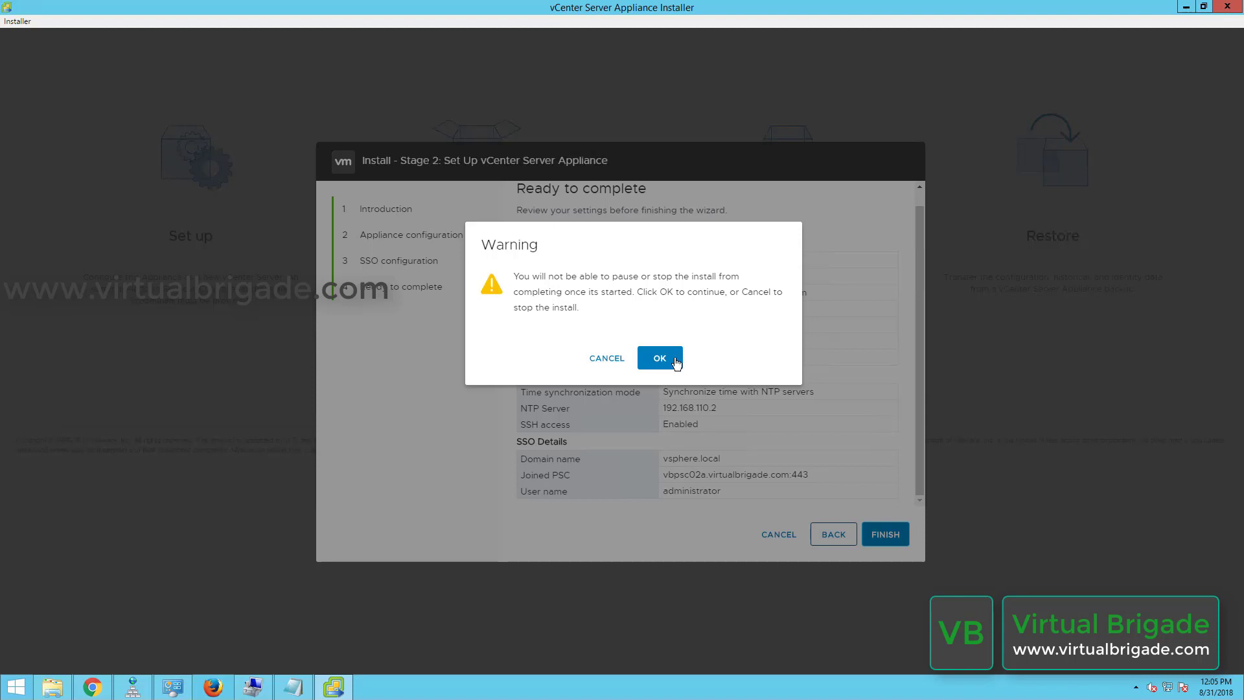
Accept the cannot-pause warning to start Stage 2 setup, briefly checking the new vCenter VM's console.
click(676, 362)
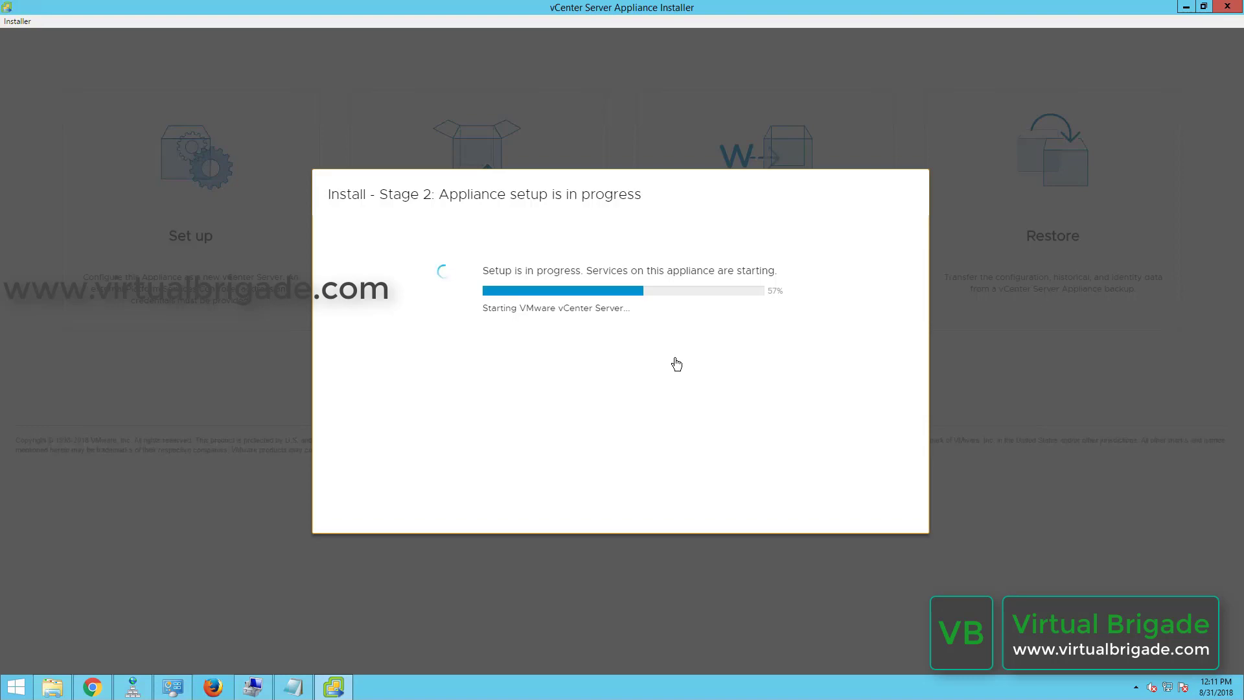
click(93, 687)
right_click(137, 351)
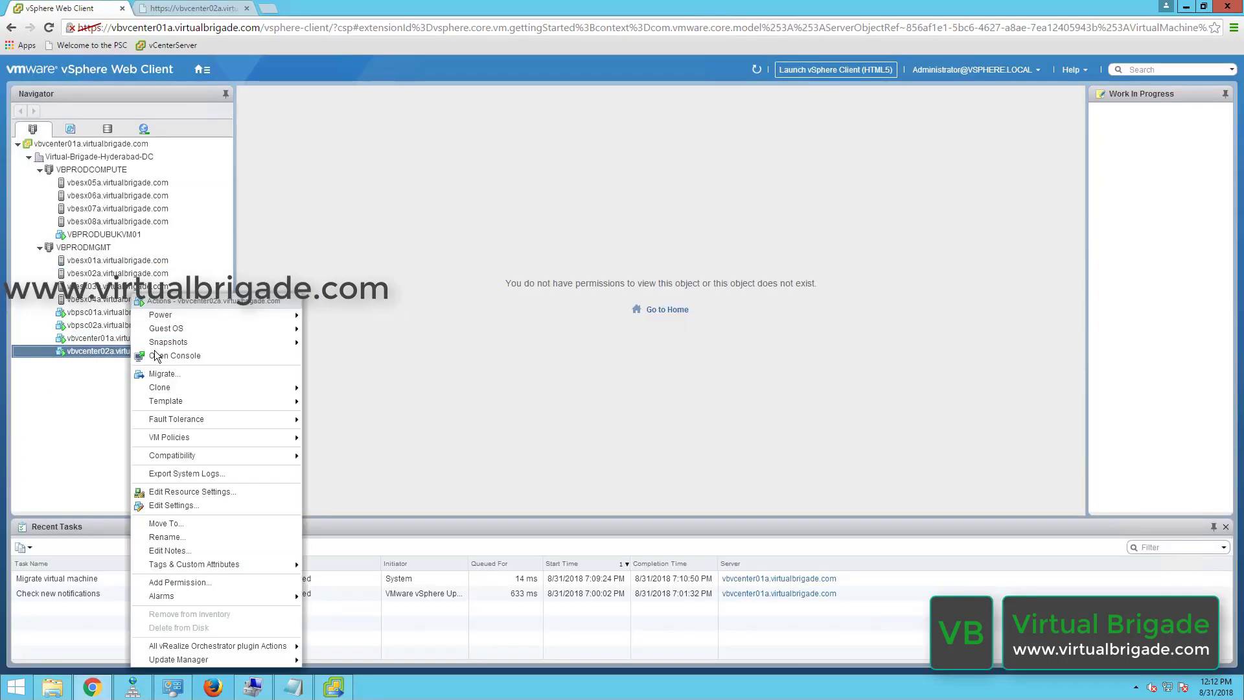
click(161, 356)
click(246, 11)
click(246, 9)
click(337, 688)
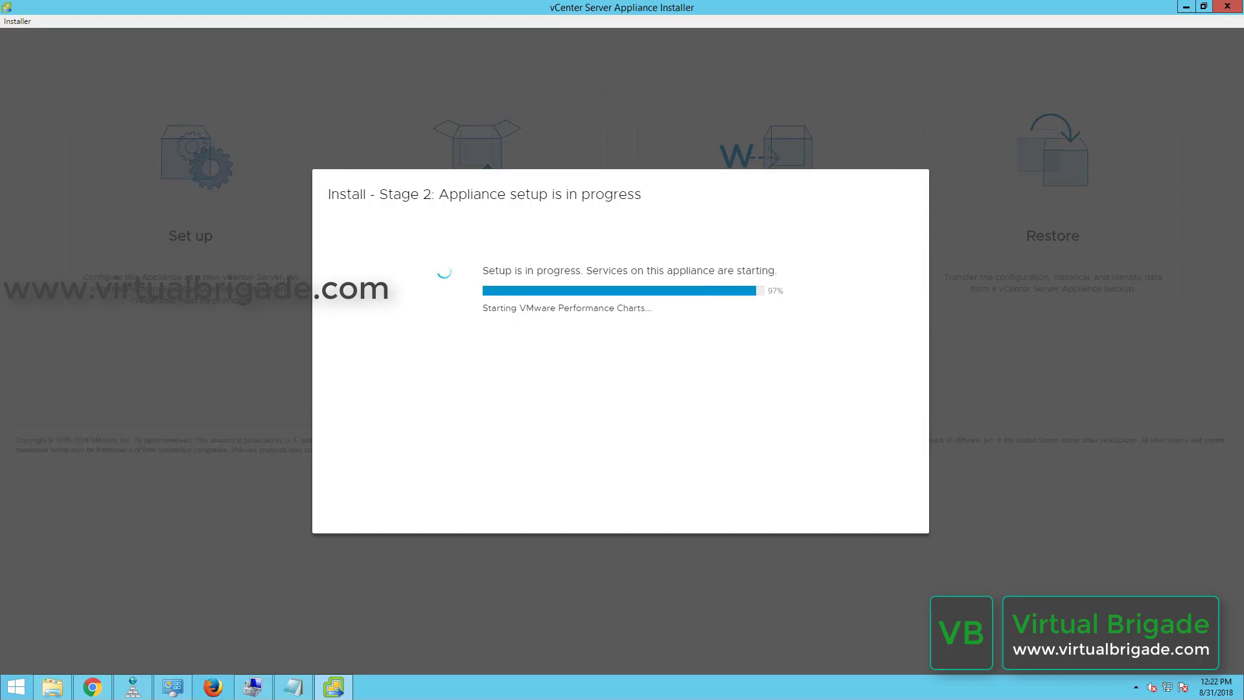
After Stage 2 reaches 100%, copy the Getting Started page address into a new Chrome tab.
drag(581, 386, 778, 387)
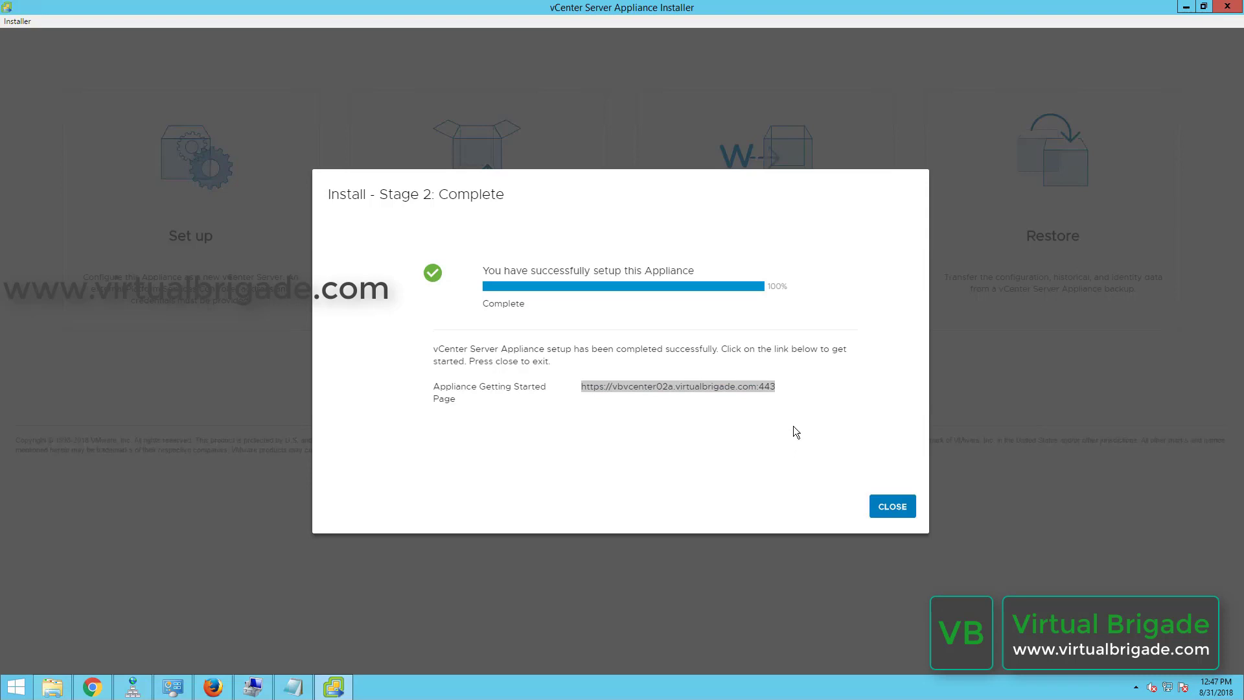
drag(793, 422, 579, 396)
key(ctrl+c)
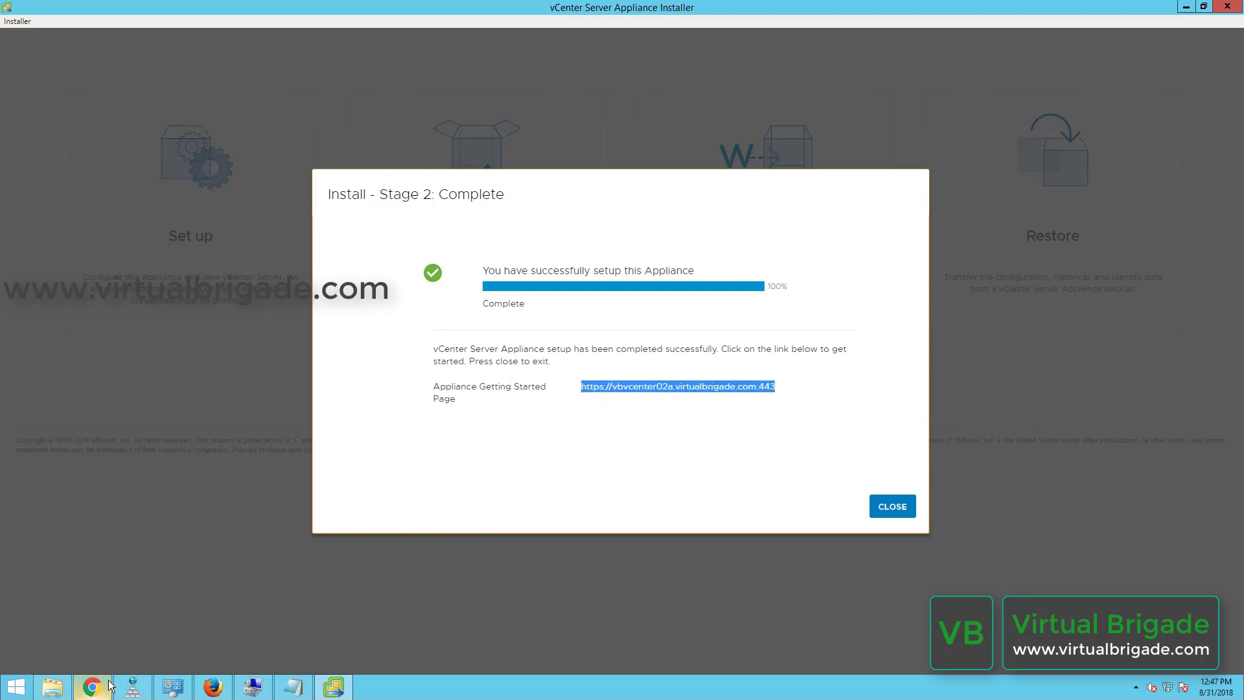
click(92, 687)
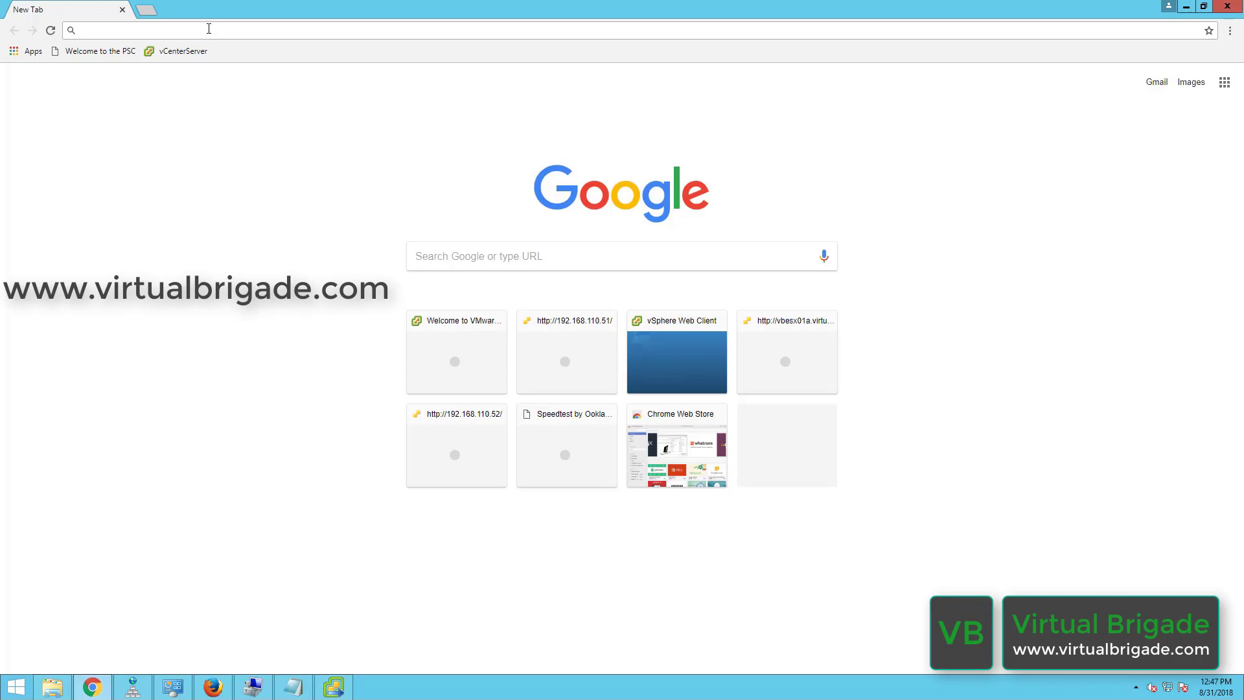
Go to the copied appliance address and launch the vSphere Web Client (Flex).
key(ctrl+v)
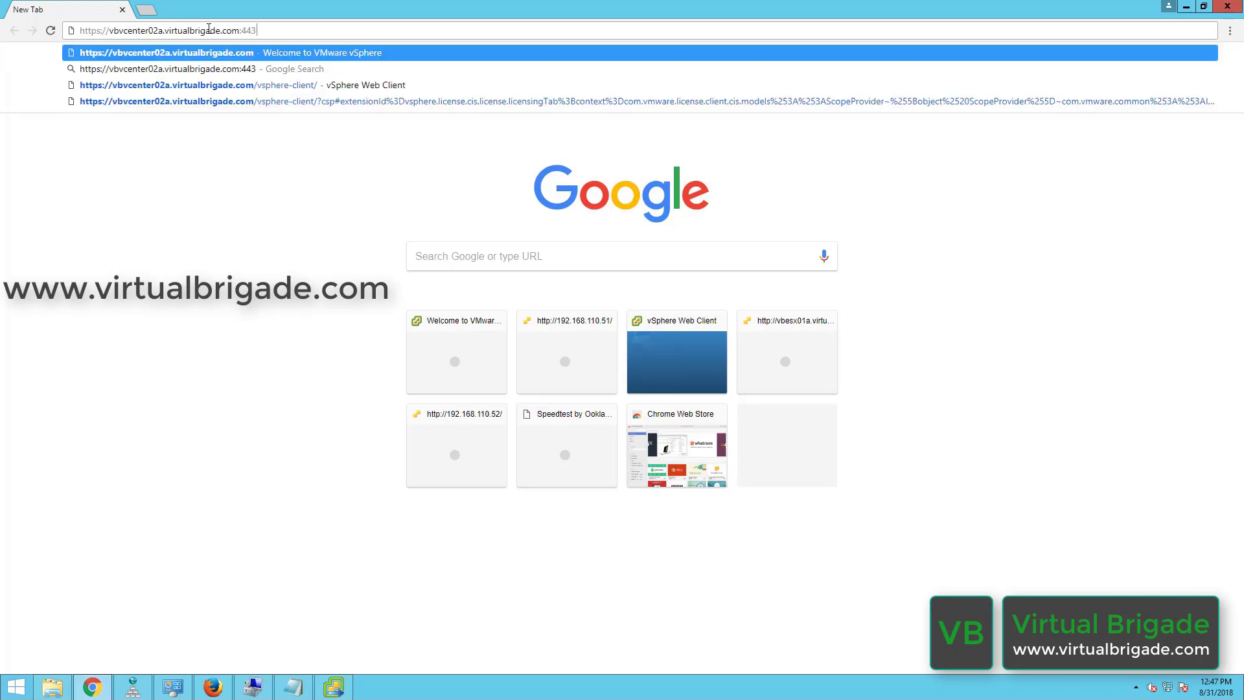
key(Return)
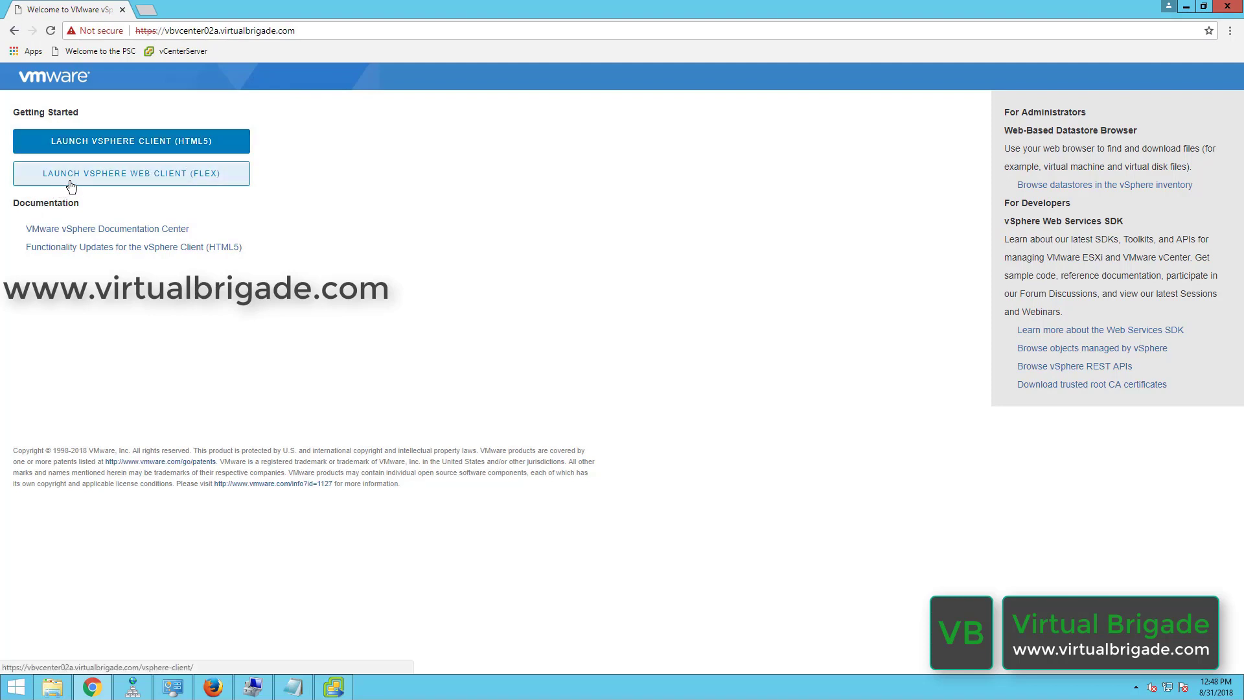
click(206, 184)
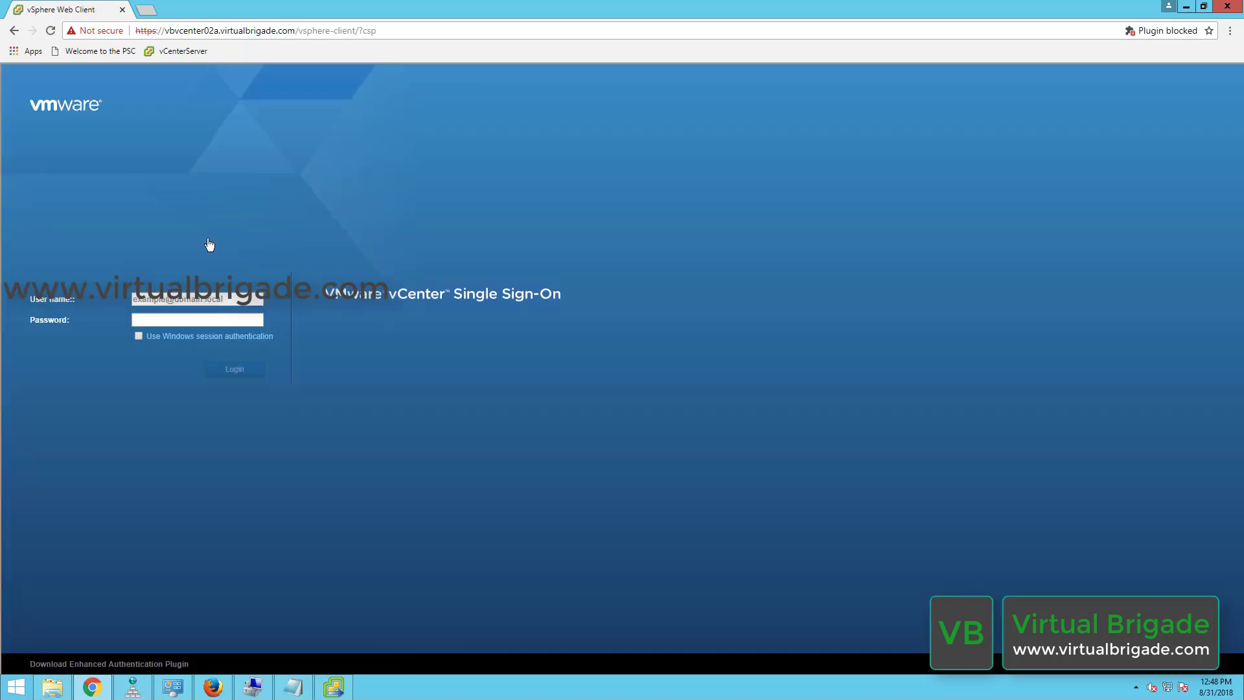
click(204, 301)
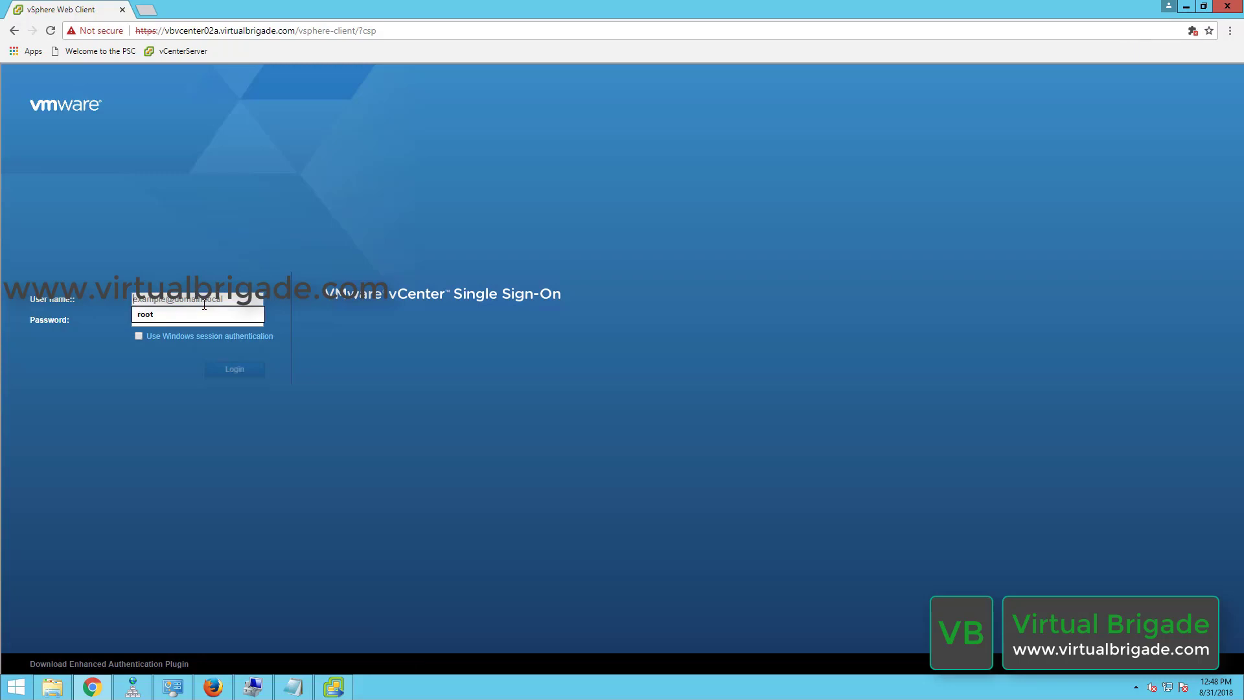
text(administra)
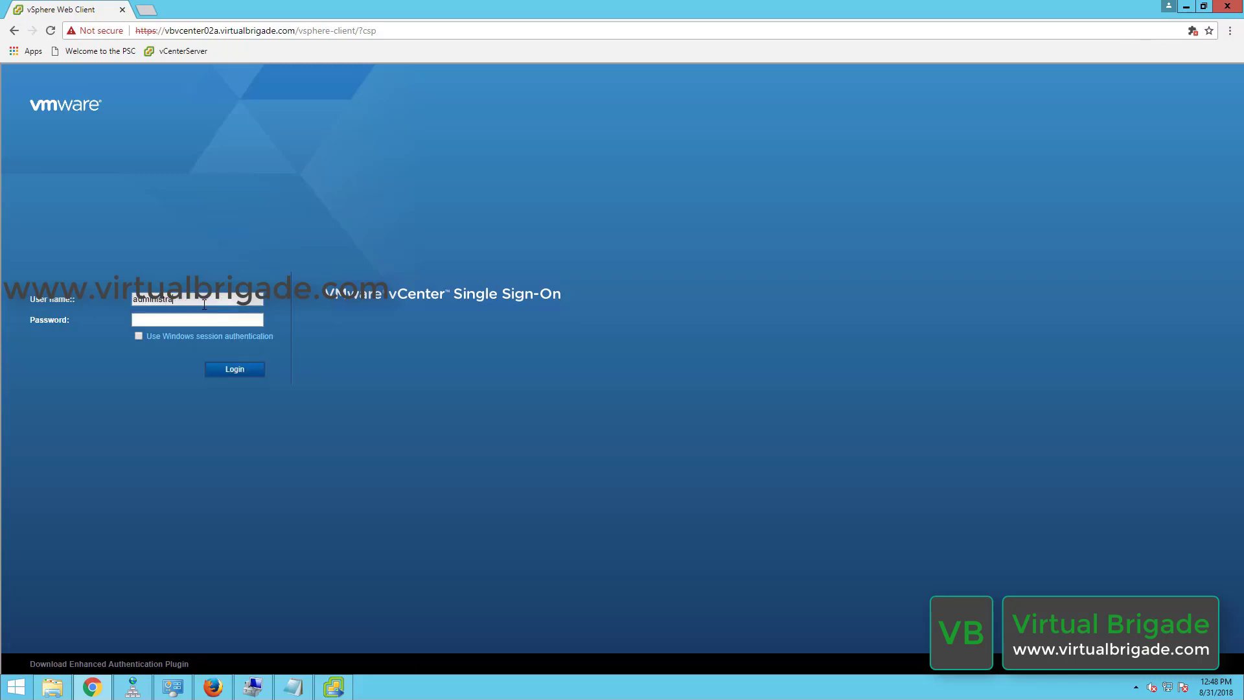
text(tor@vsphere.local)
key(Tab)
text(••••••)
click(220, 374)
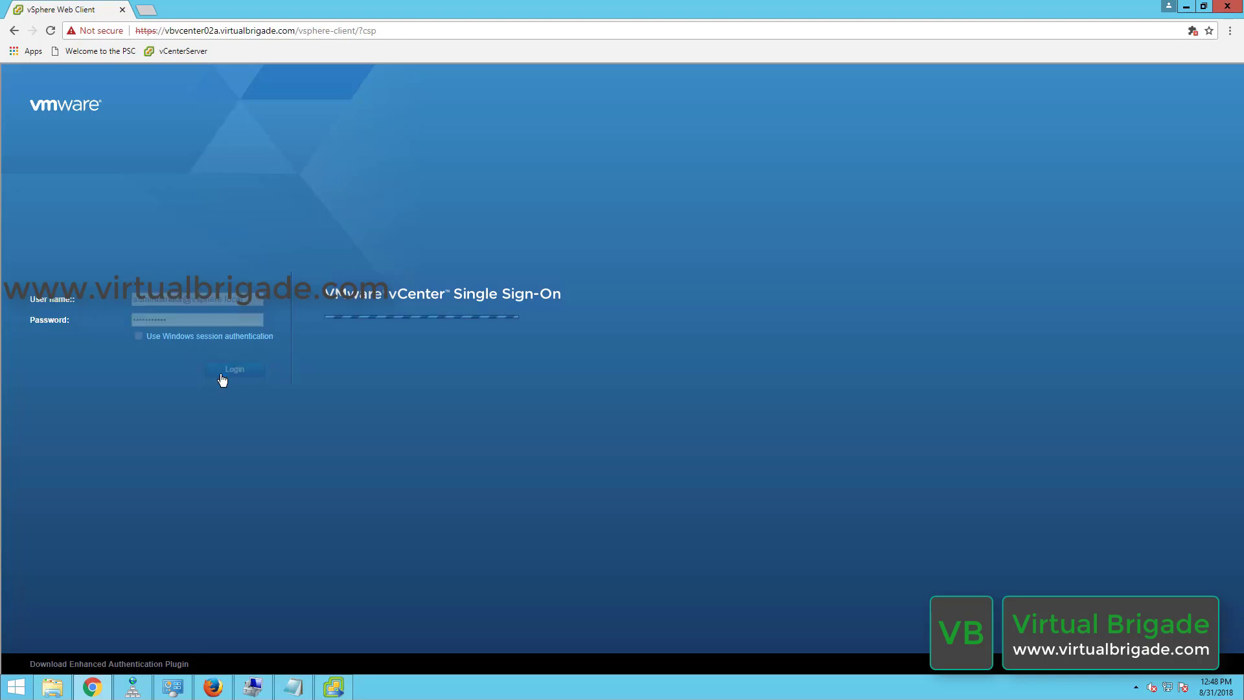